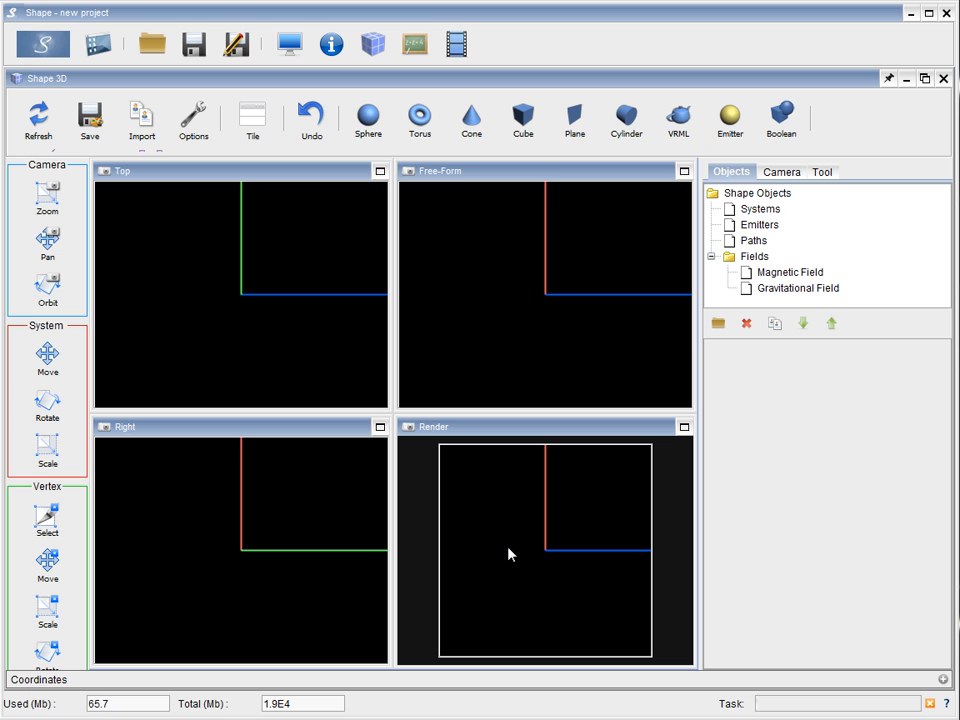
Create a sphere centred on the origin in the Top view and name it "external data"
left_click(369, 118)
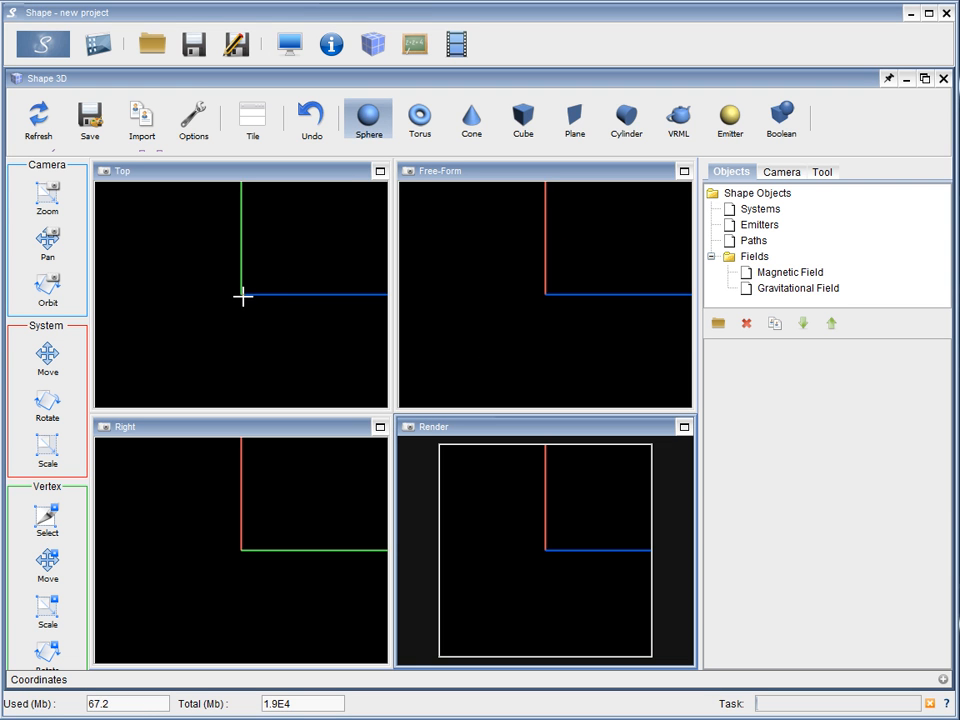
left_click_drag(240, 295, 266, 304)
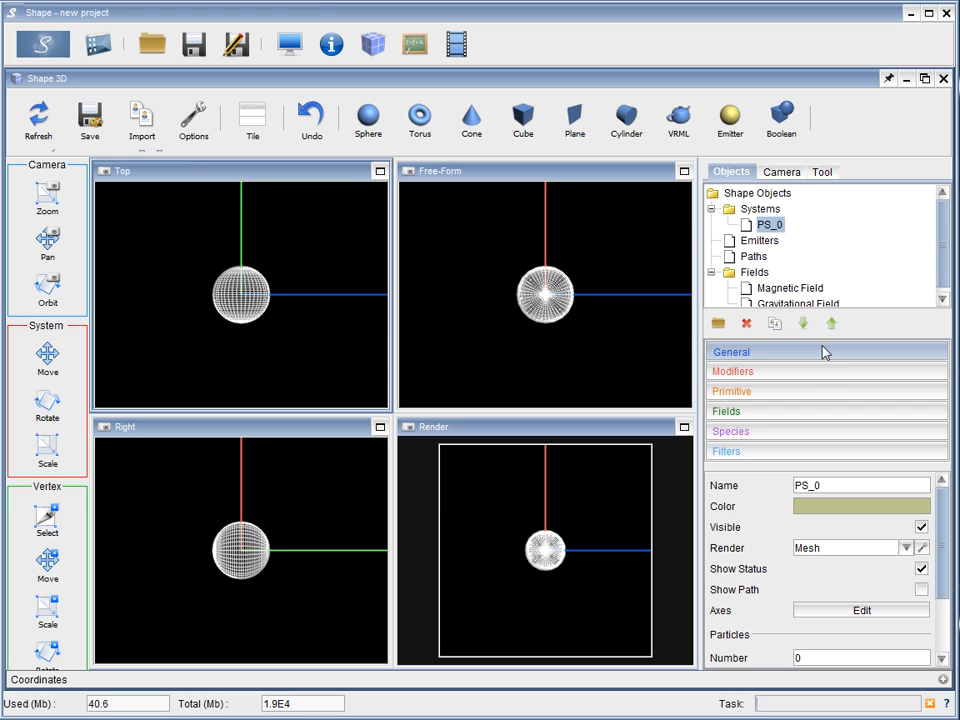
left_click_drag(846, 484, 782, 486)
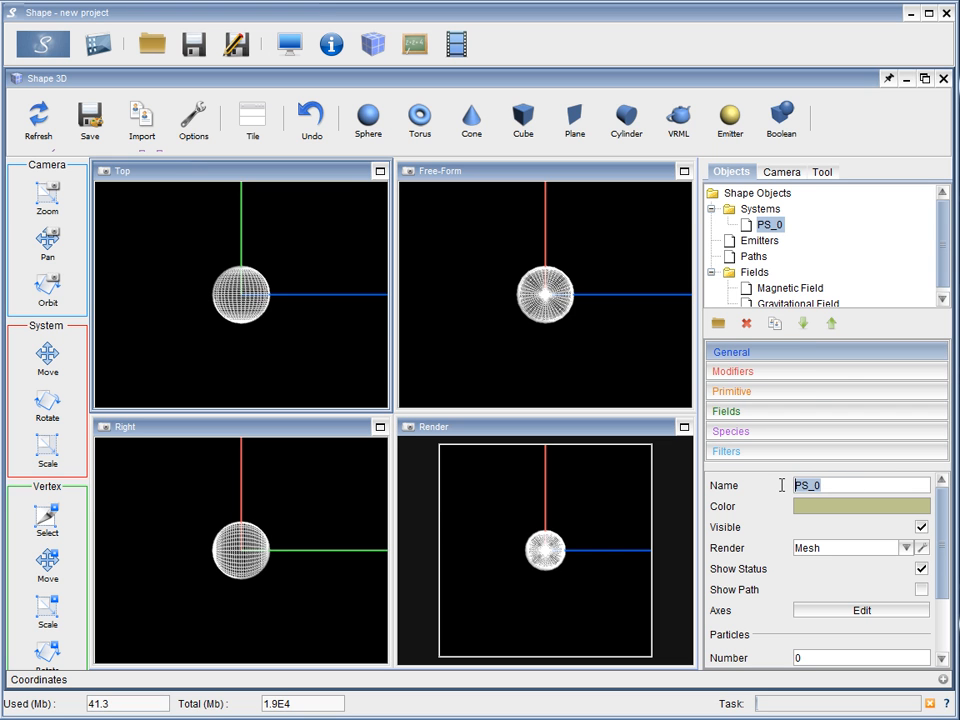
type("external data")
key("Return")
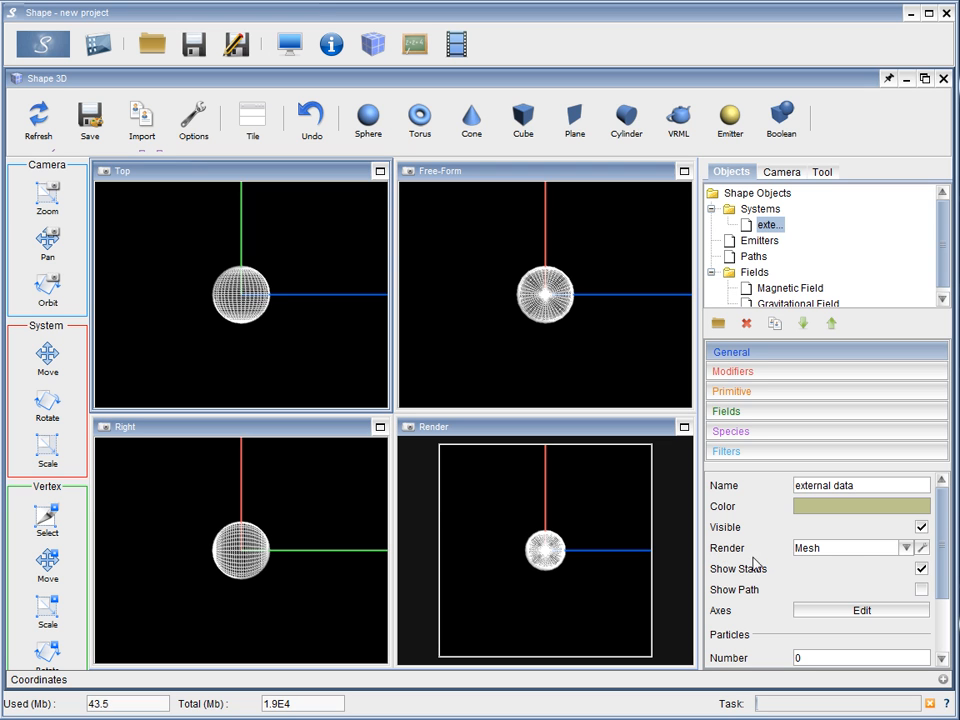
Set the render type of the external data object to Ascii and bring its input properties fully into view
left_click(906, 550)
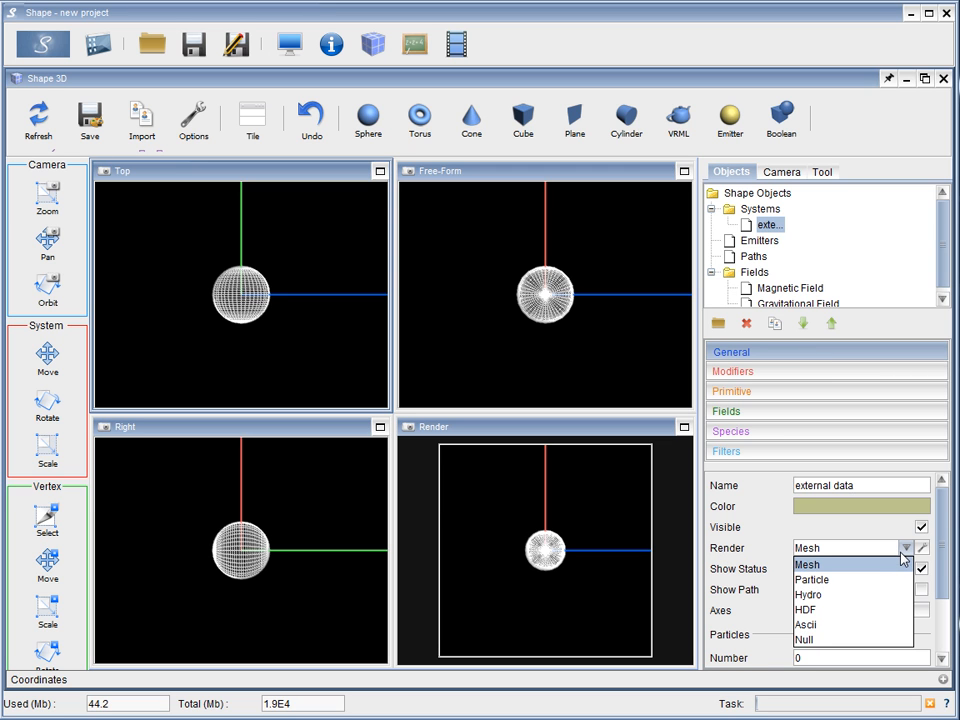
left_click(858, 625)
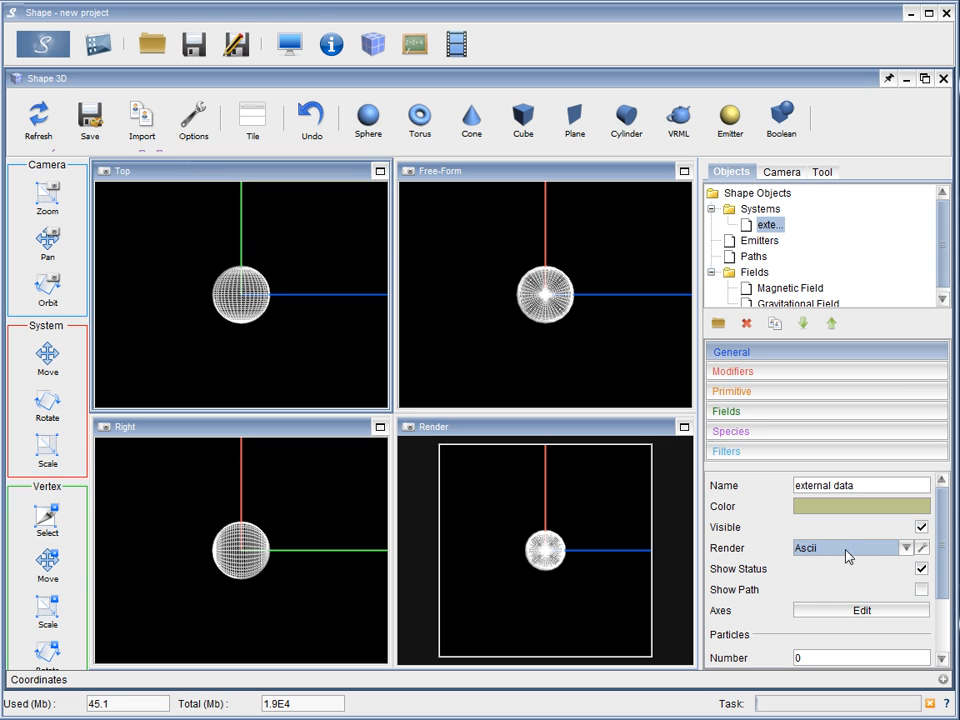
left_click(921, 548)
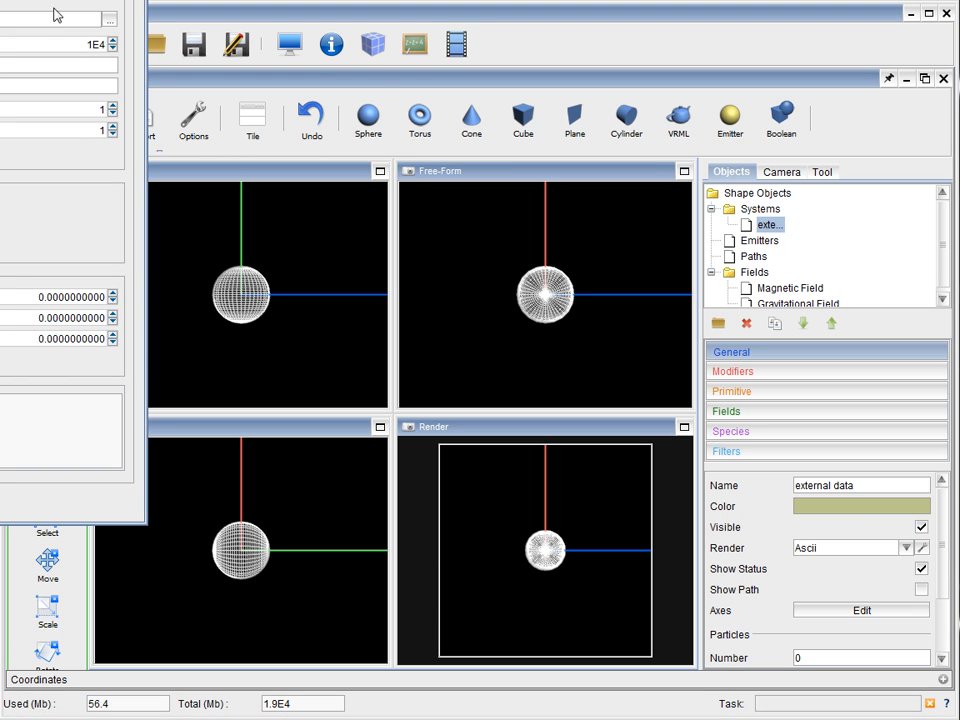
left_click_drag(2, 4, 588, 85)
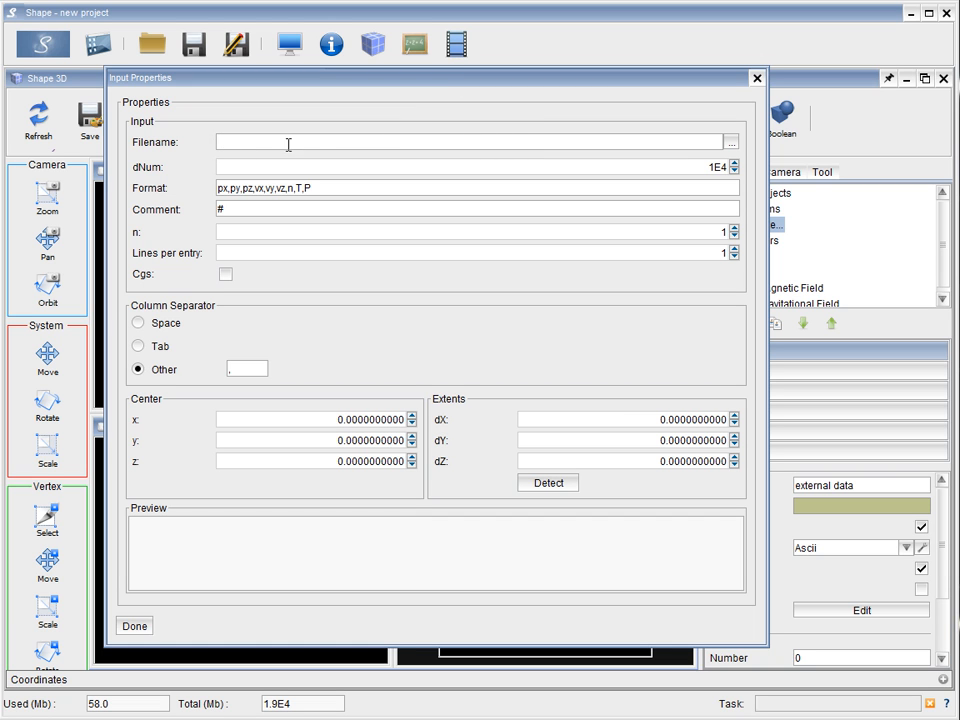
Load varnophoto022.dat from a subfolder of SHAPE_V5 as the input file
left_click(732, 143)
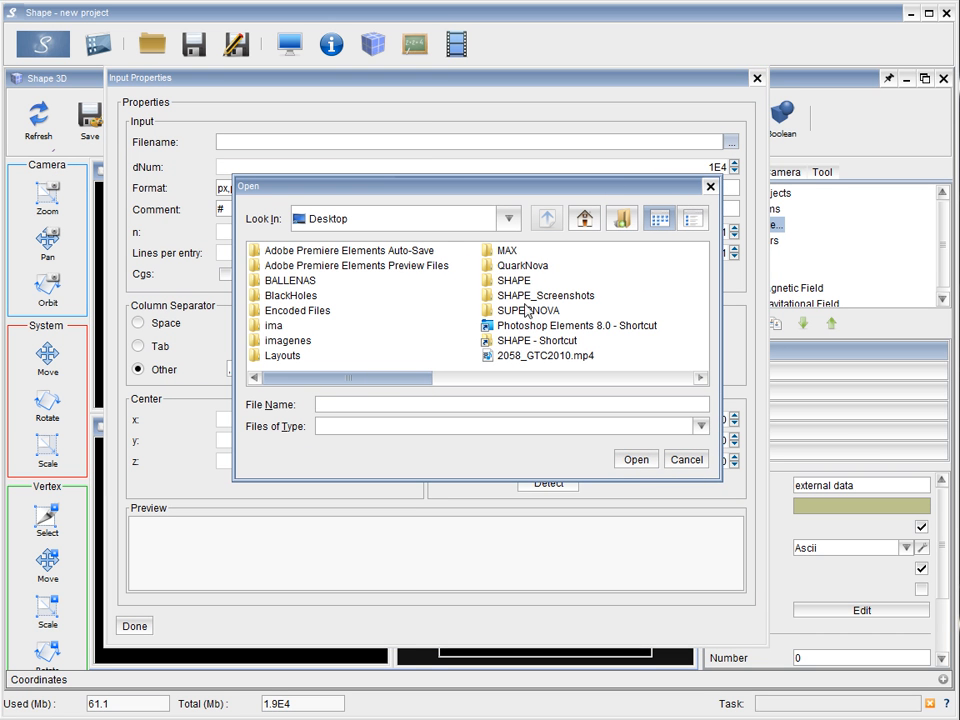
double_click(520, 342)
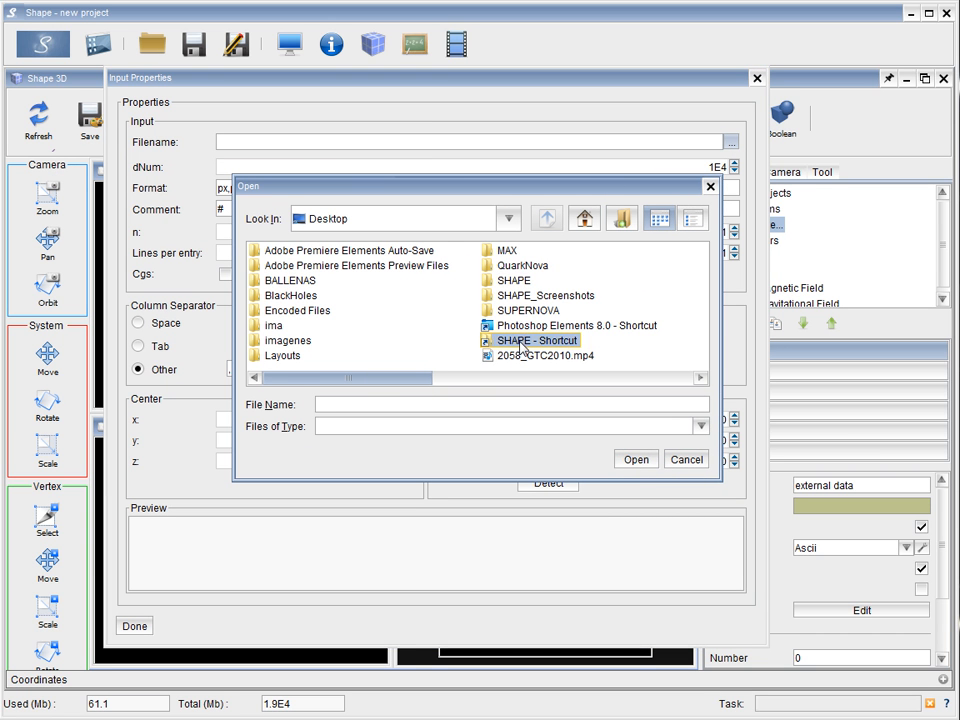
left_click(446, 378)
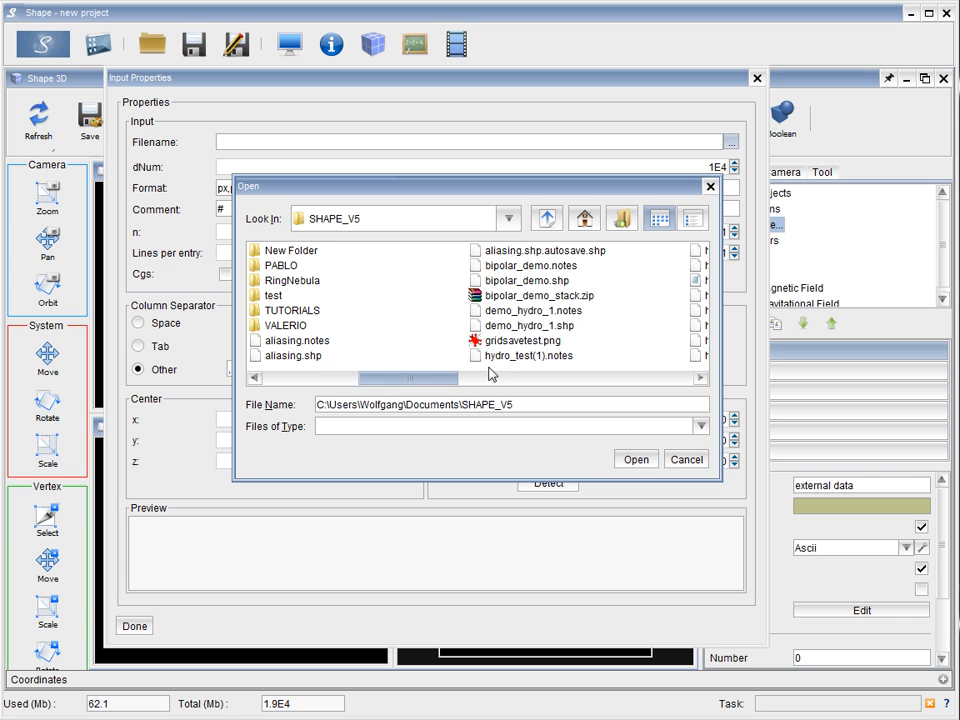
left_click(272, 267)
double_click(271, 268)
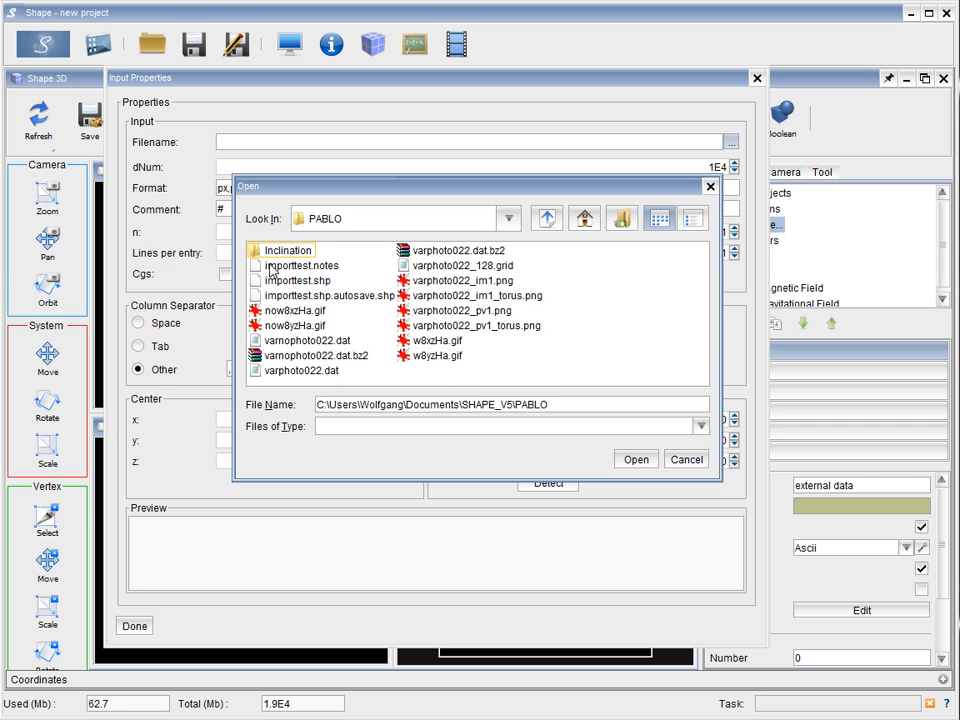
left_click(310, 340)
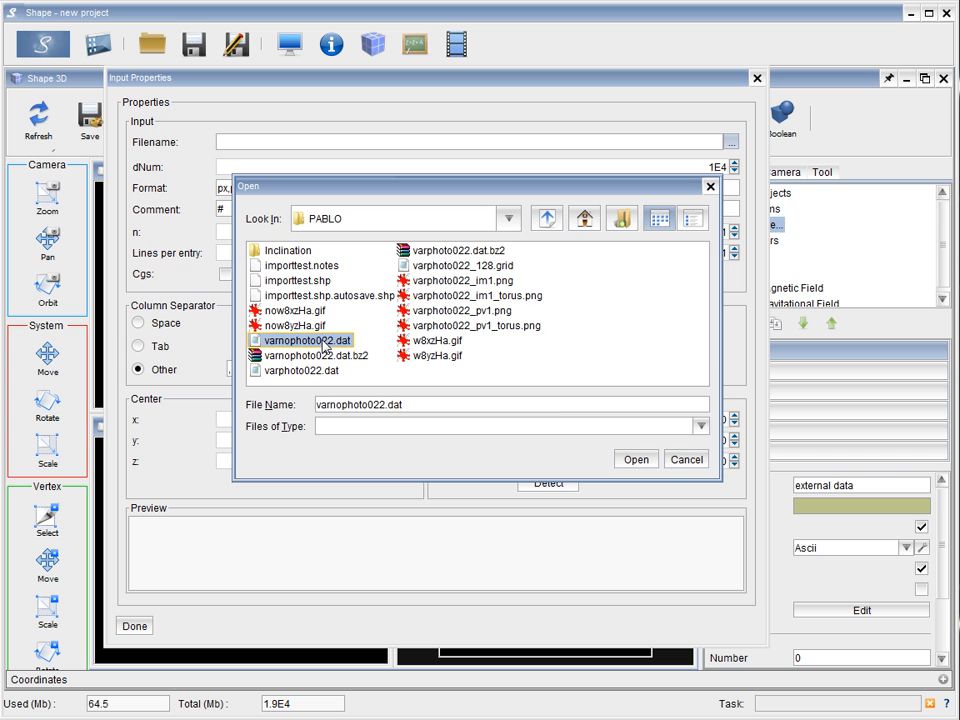
left_click(636, 459)
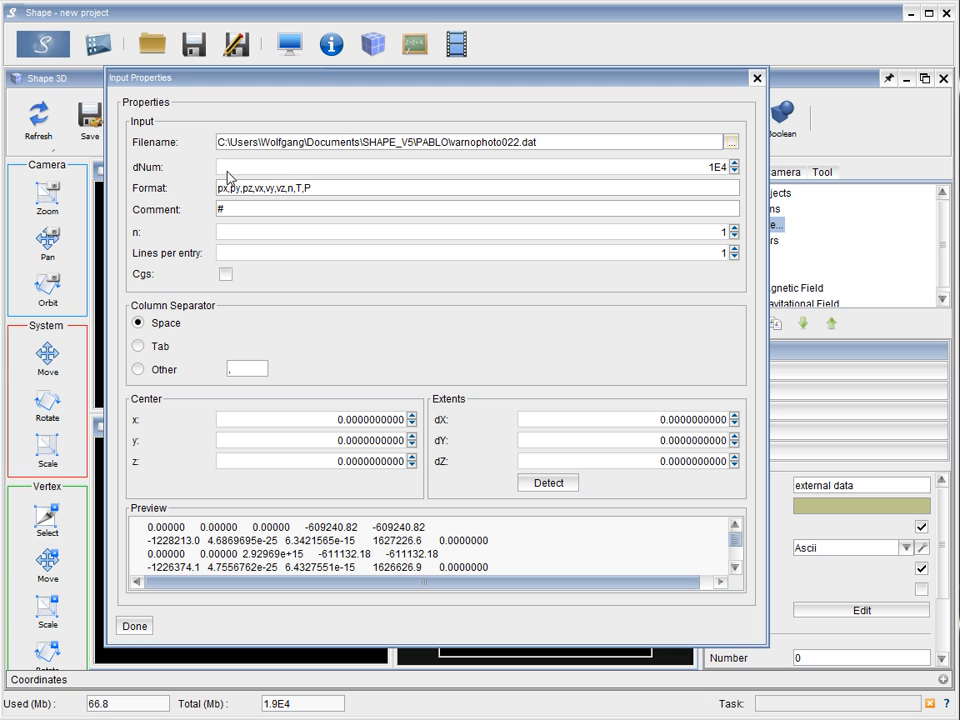
Set dNum to 256 in the input properties
left_click(711, 168)
left_click_drag(712, 170, 734, 175)
key("BackSpace")
type("2056")
key("BackSpace")
key("BackSpace")
key("BackSpace")
type("56")
Examine the position, velocity, density, temperature and pressure entries in the column format
left_click_drag(218, 188, 309, 187)
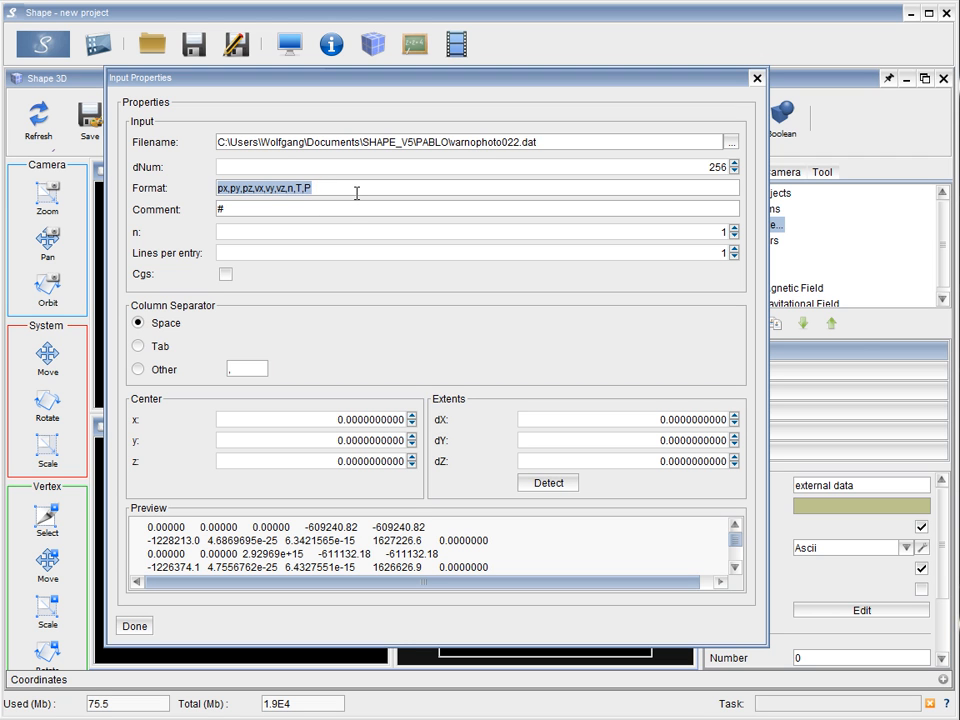
left_click(357, 189)
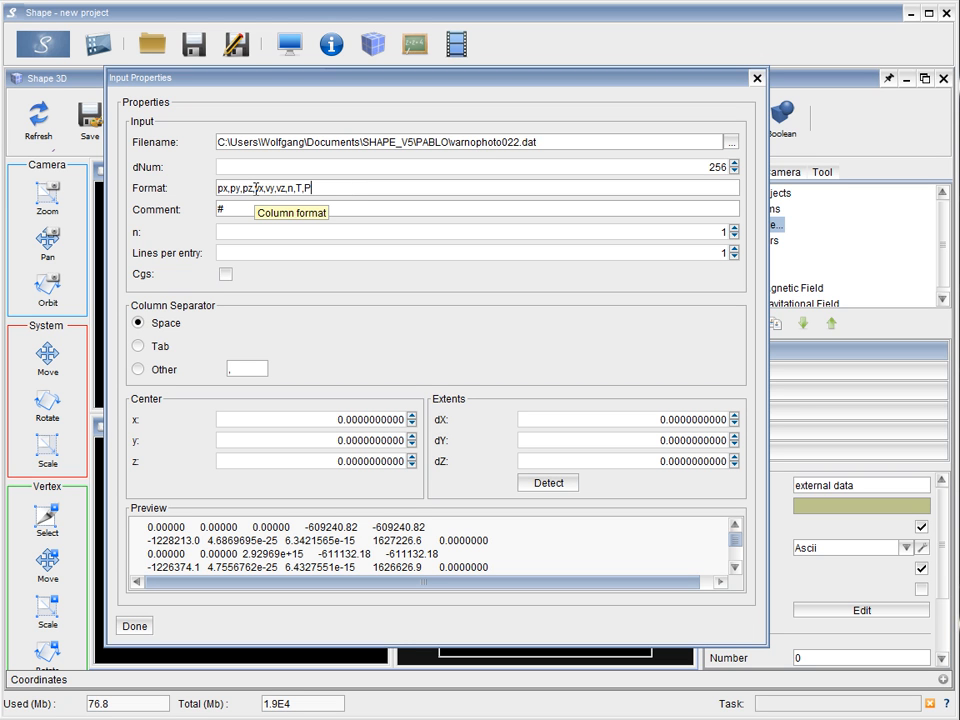
left_click_drag(256, 187, 218, 191)
left_click_drag(315, 189, 217, 190)
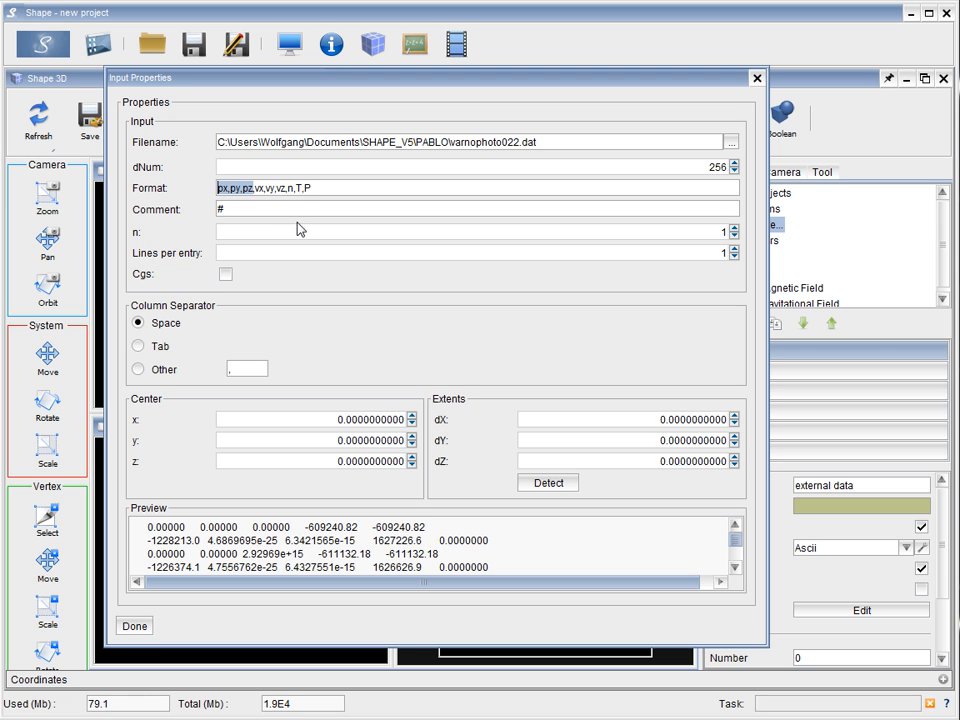
left_click_drag(288, 189, 254, 188)
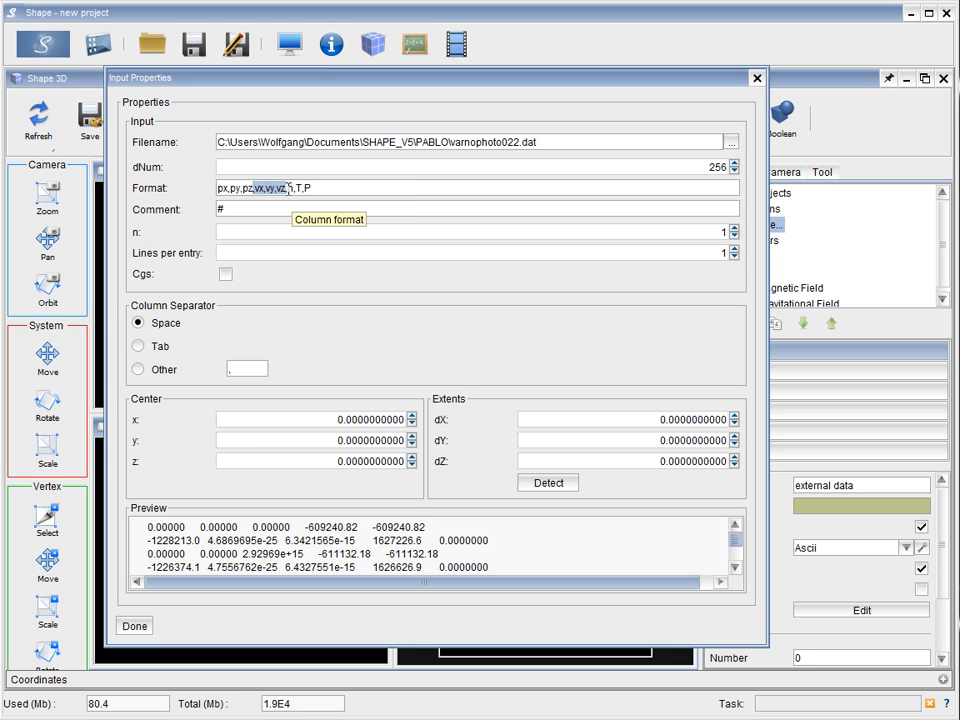
left_click(289, 188)
double_click(289, 188)
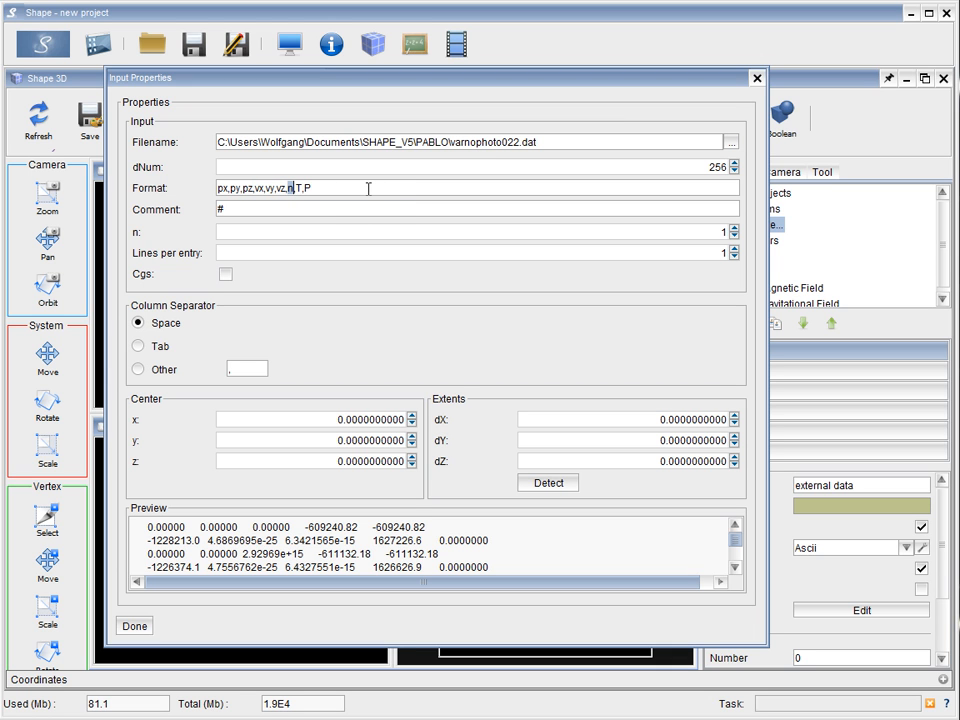
left_click_drag(296, 188, 313, 188)
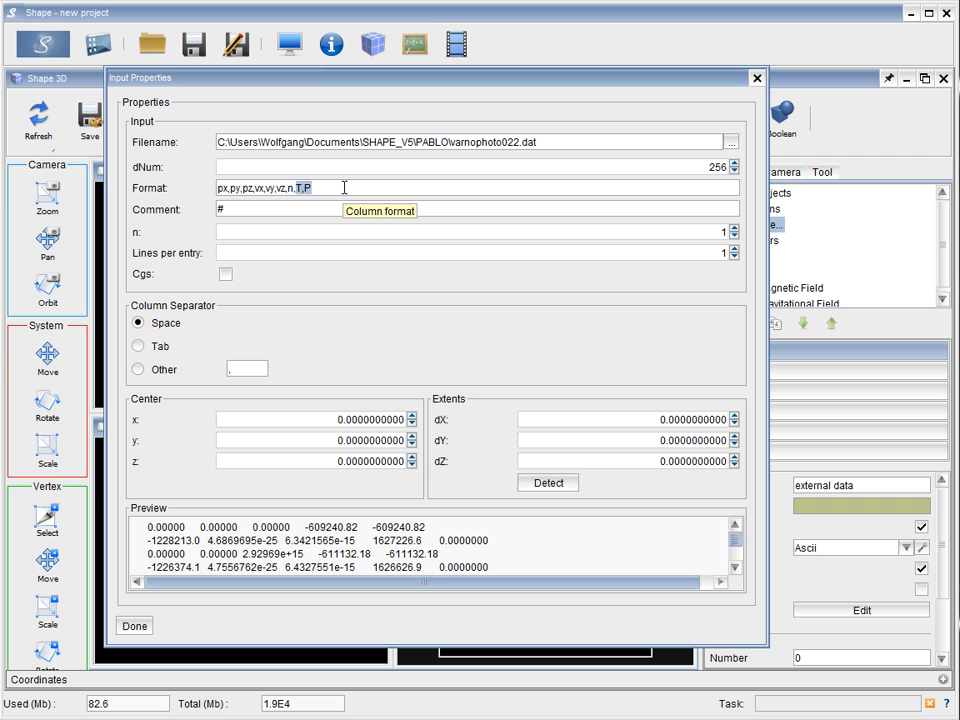
Change the column format to px,py,pz,vx,vy,vz,d,T,P,n
left_click(294, 187)
key("BackSpace")
type("d")
left_click(333, 188)
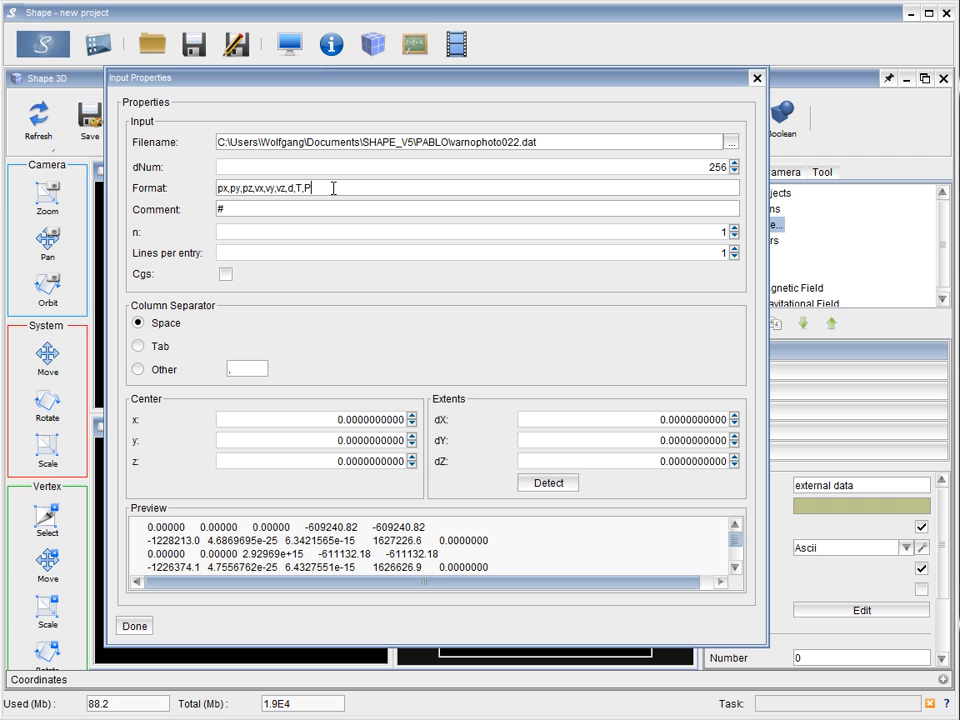
type(",n")
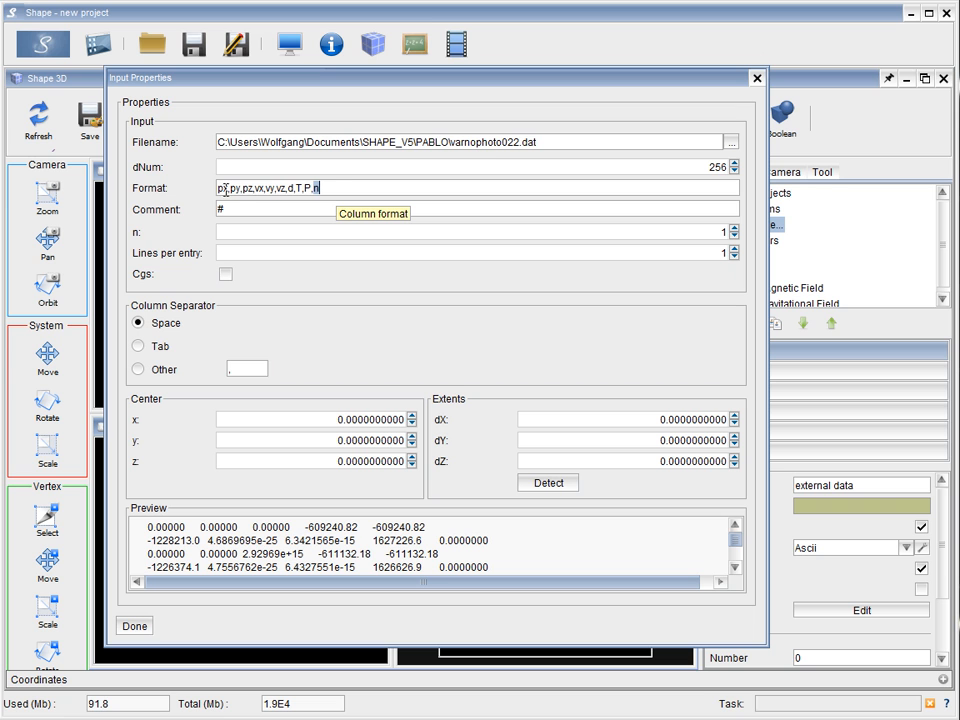
left_click(333, 187)
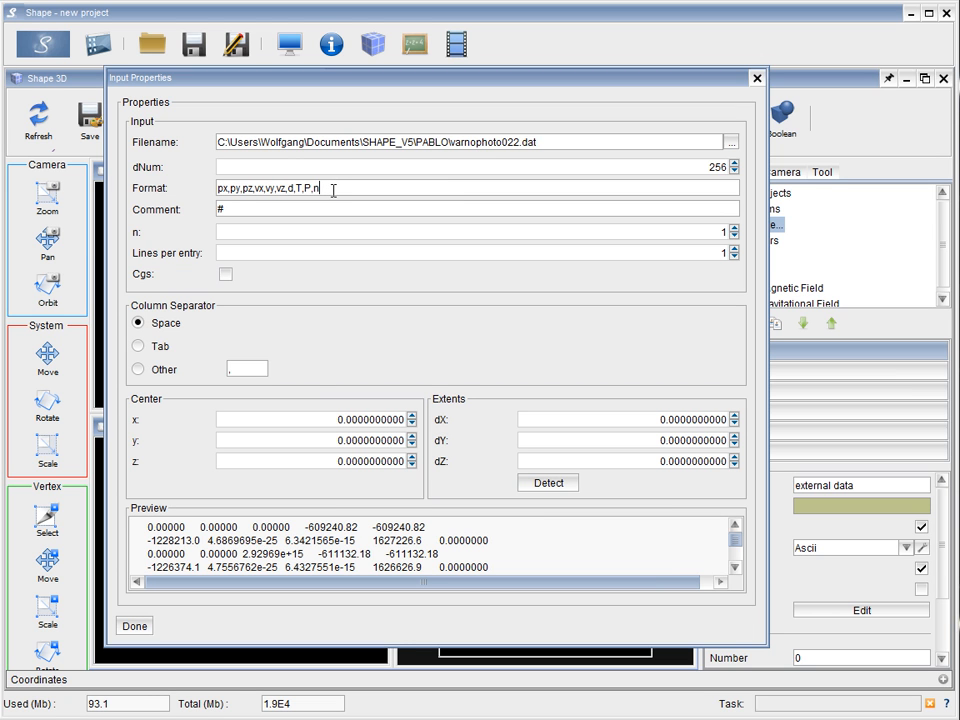
type(",")
left_click(244, 369)
left_click_drag(326, 187, 199, 187)
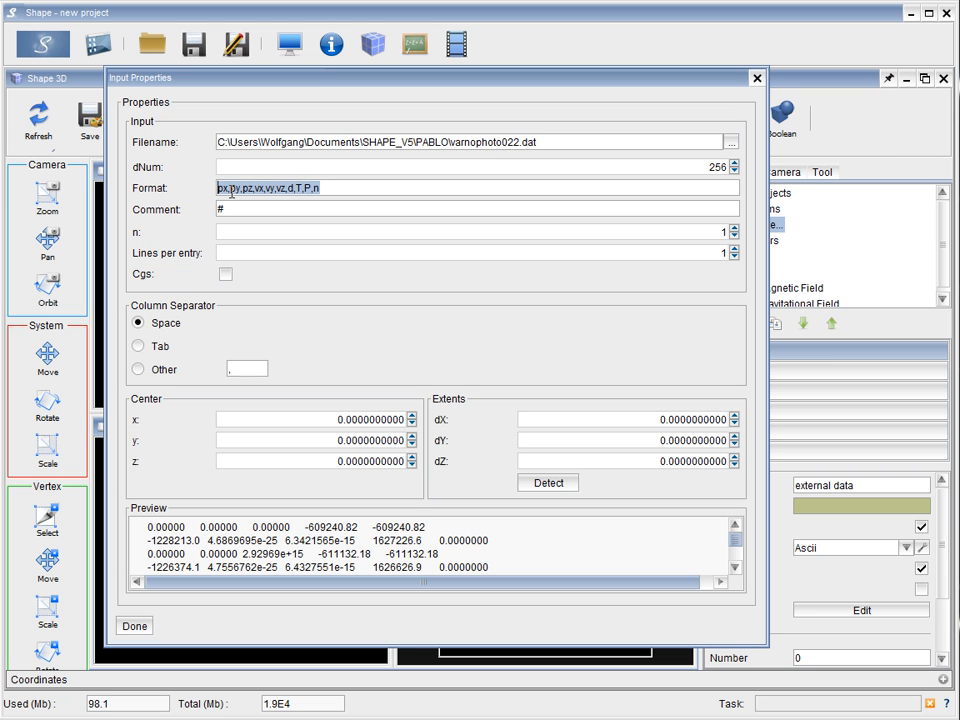
left_click(331, 189)
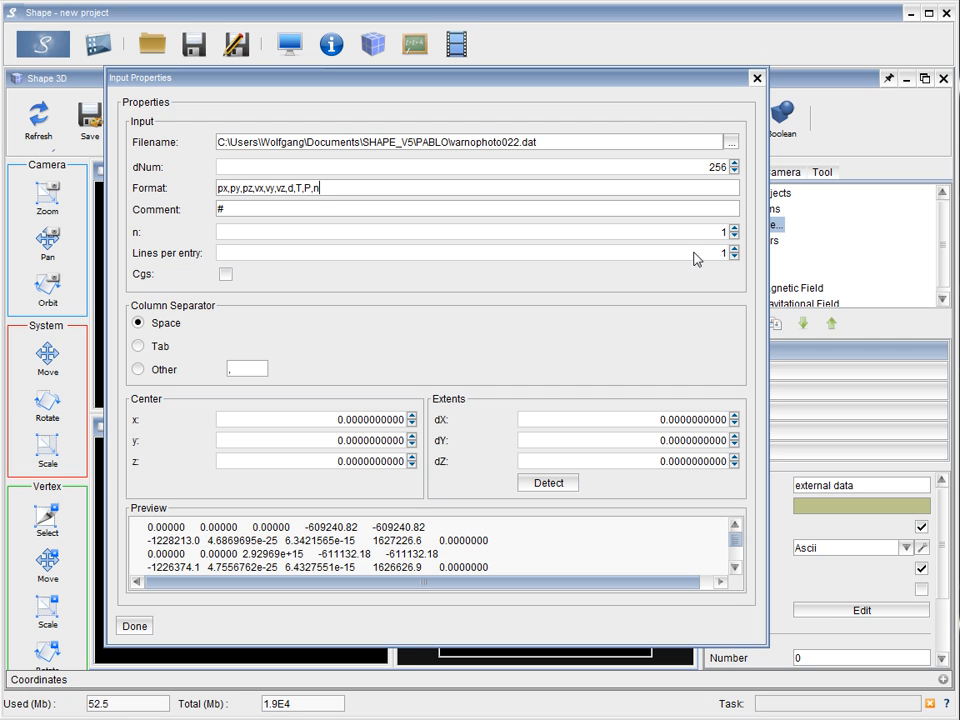
Set the lines per entry to 2 and declare the input as being in cgs units
left_click(734, 249)
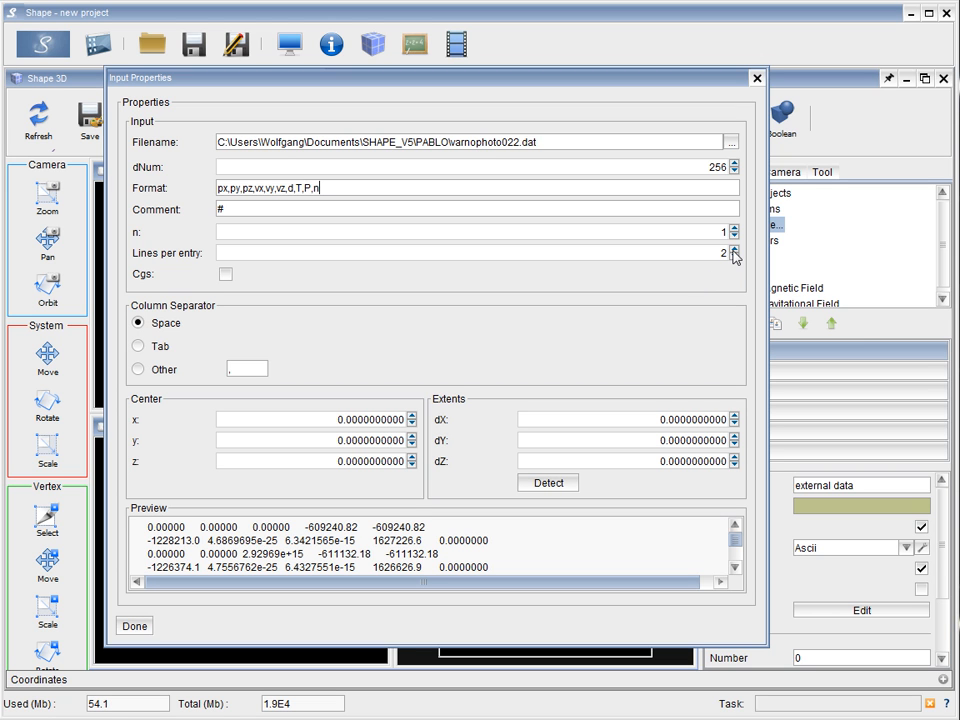
left_click(225, 275)
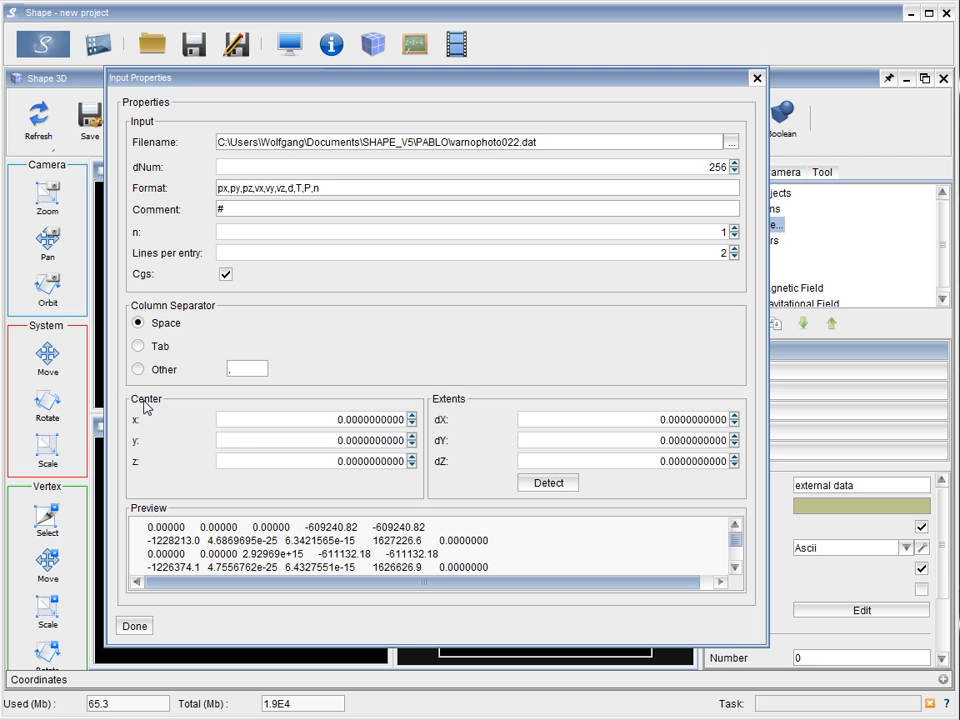
Set the x, y and z center coordinates of the data to 3.75E17 each
left_click_drag(337, 426, 413, 432)
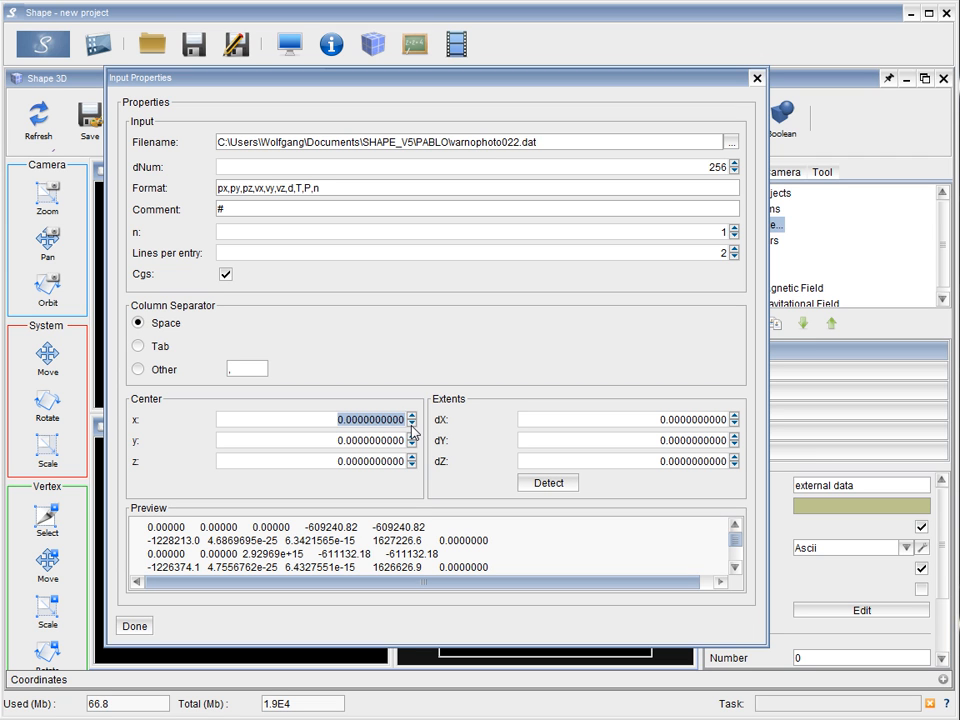
type("3.75")
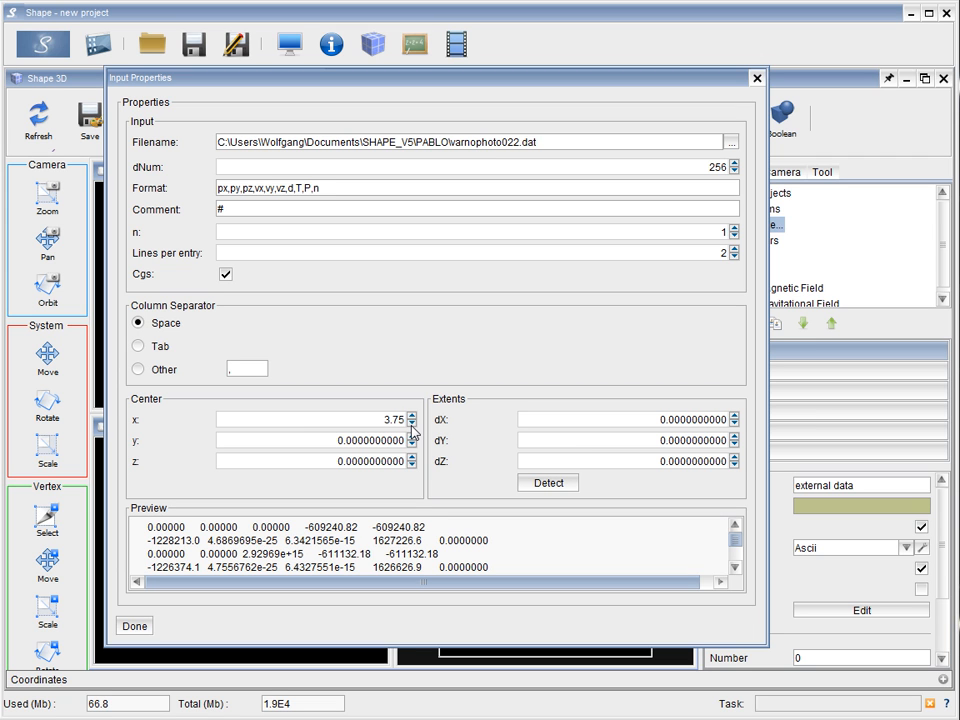
type("e17")
key("Return")
left_click_drag(309, 426, 423, 428)
key("ctrl+c")
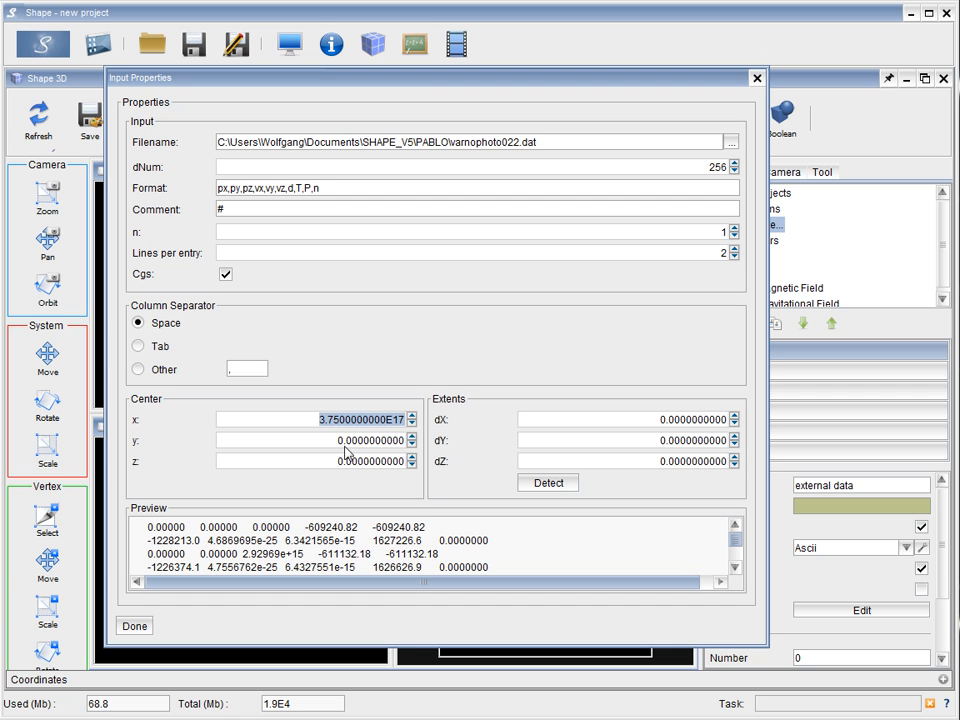
left_click_drag(339, 441, 410, 451)
key("ctrl+v")
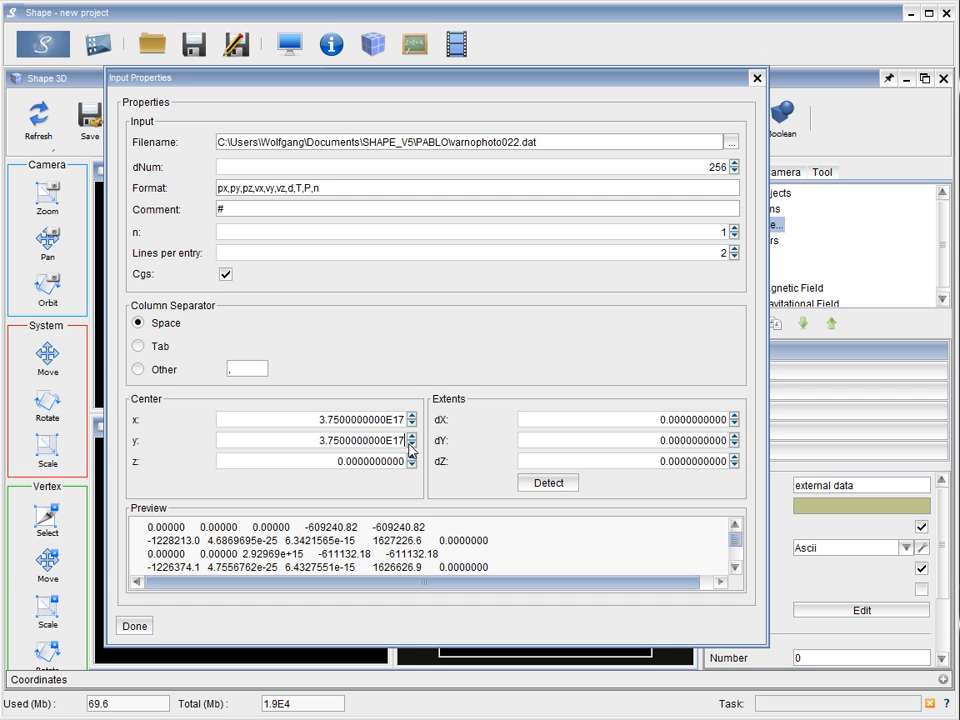
double_click(340, 465)
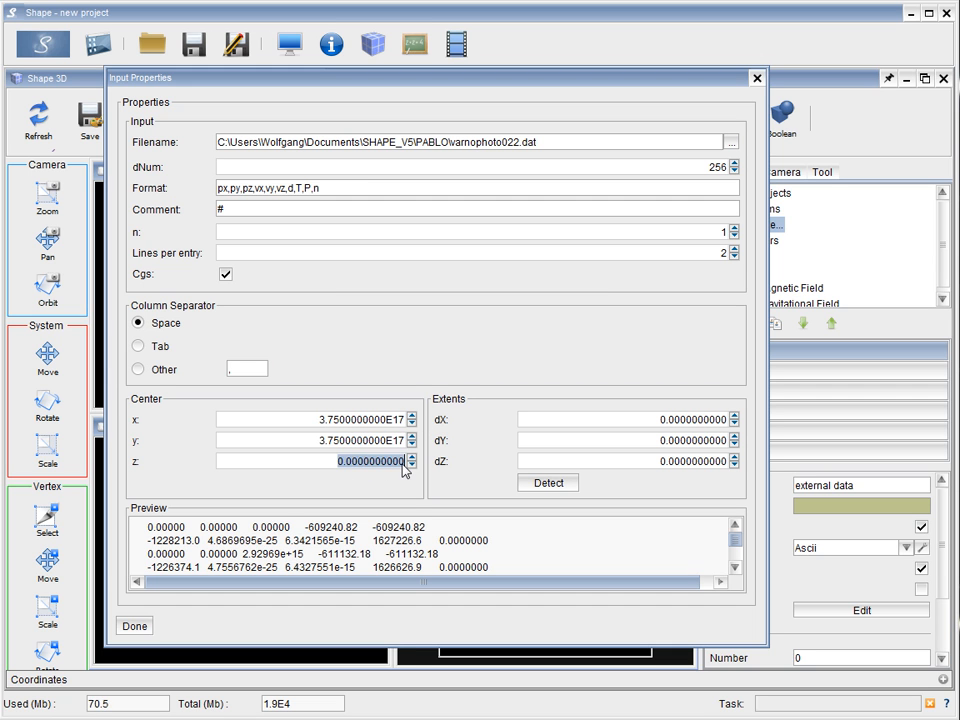
key("ctrl+v")
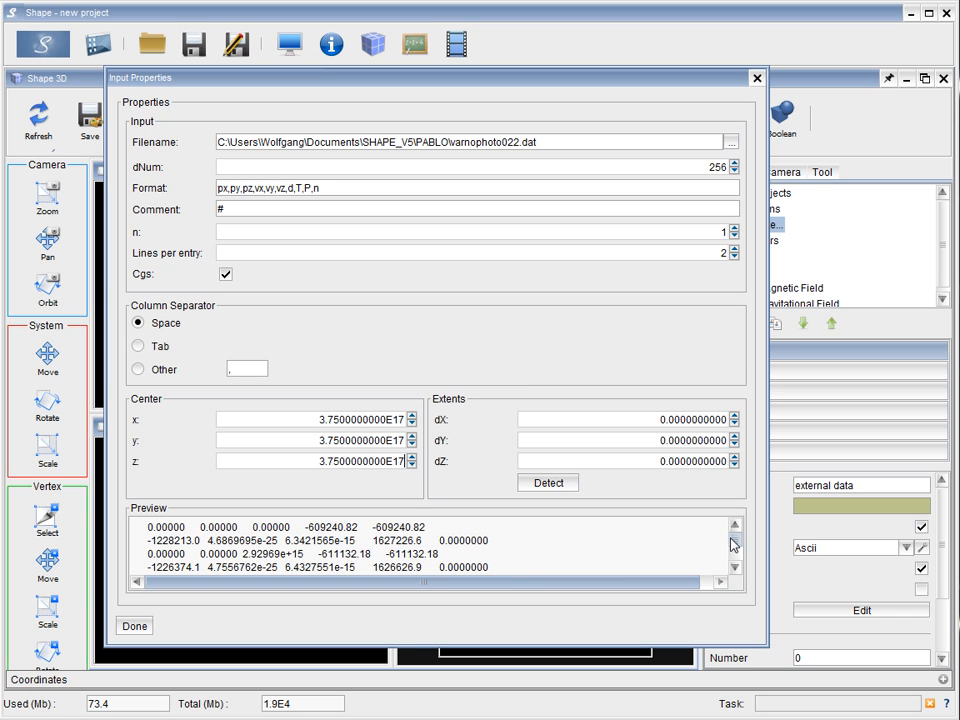
Replace the mantissa of the z center coordinate with 7.5000000000 and accept the input properties
scroll(737, 547, "down", 5)
scroll(736, 545, "up", 3)
double_click(314, 188)
left_click_drag(318, 466, 385, 468)
type("7.5000000000")
left_click(141, 627)
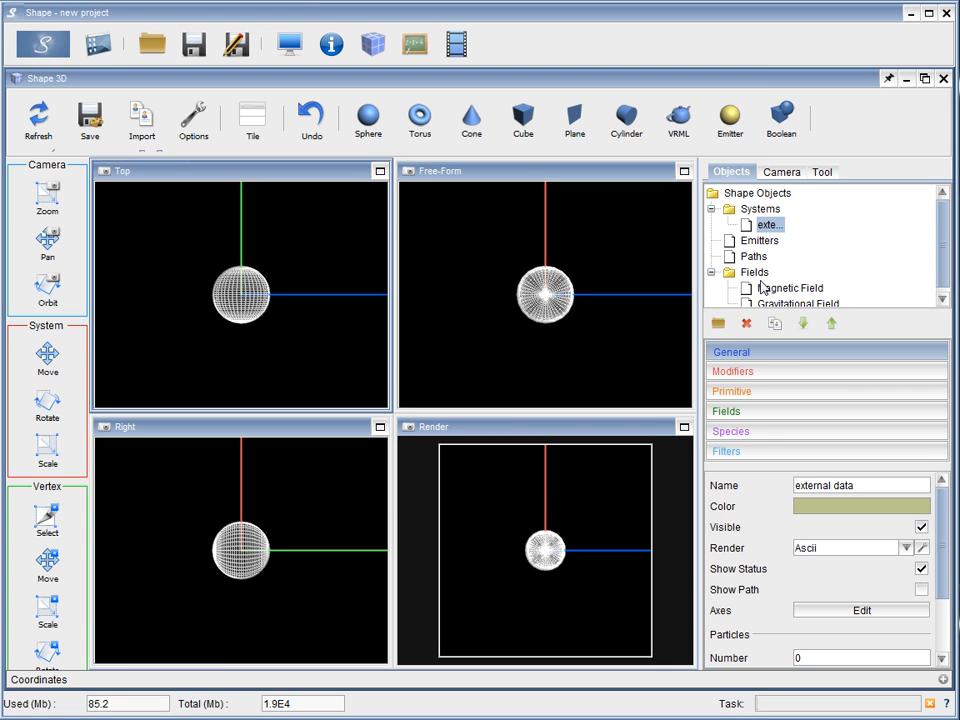
Delete the Density and Temperature modifiers from the external data object
left_click(760, 373)
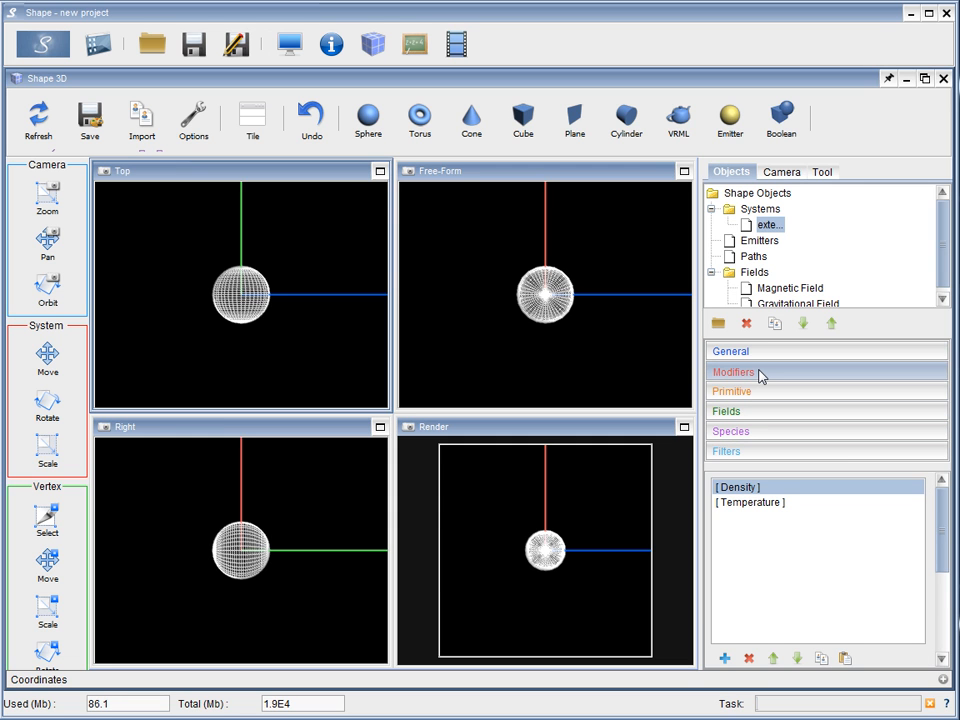
left_click(731, 503)
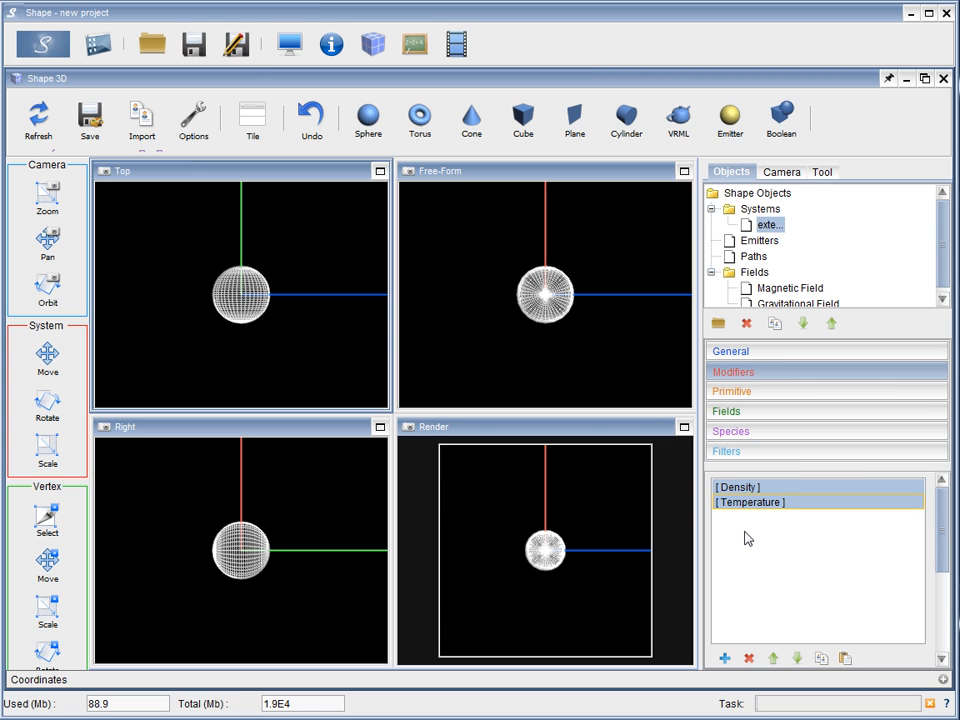
left_click(749, 658)
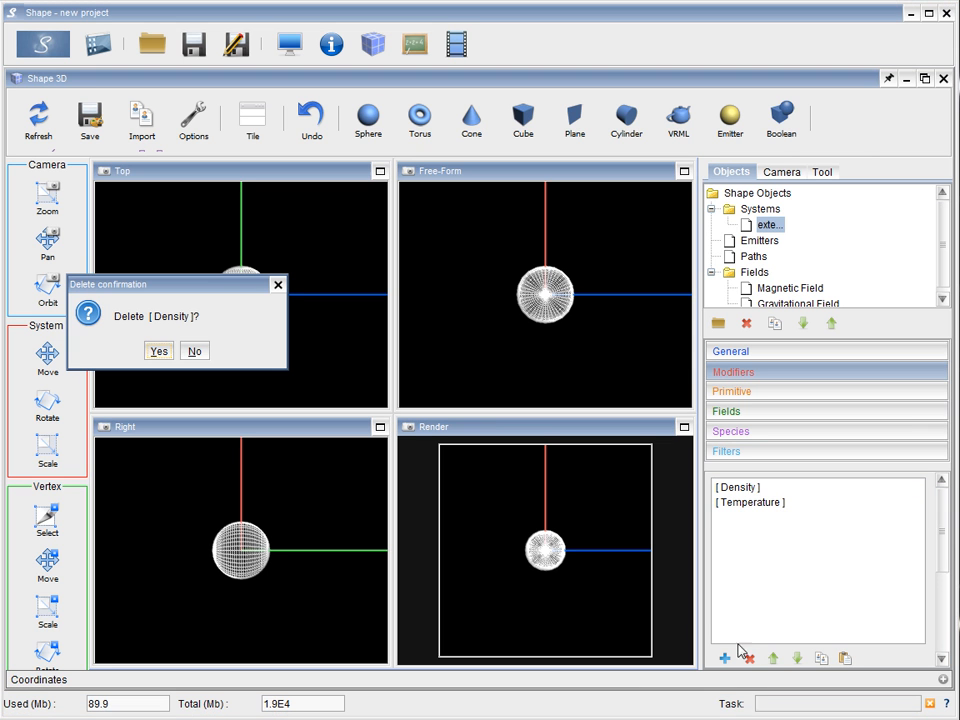
left_click(160, 352)
left_click(160, 352)
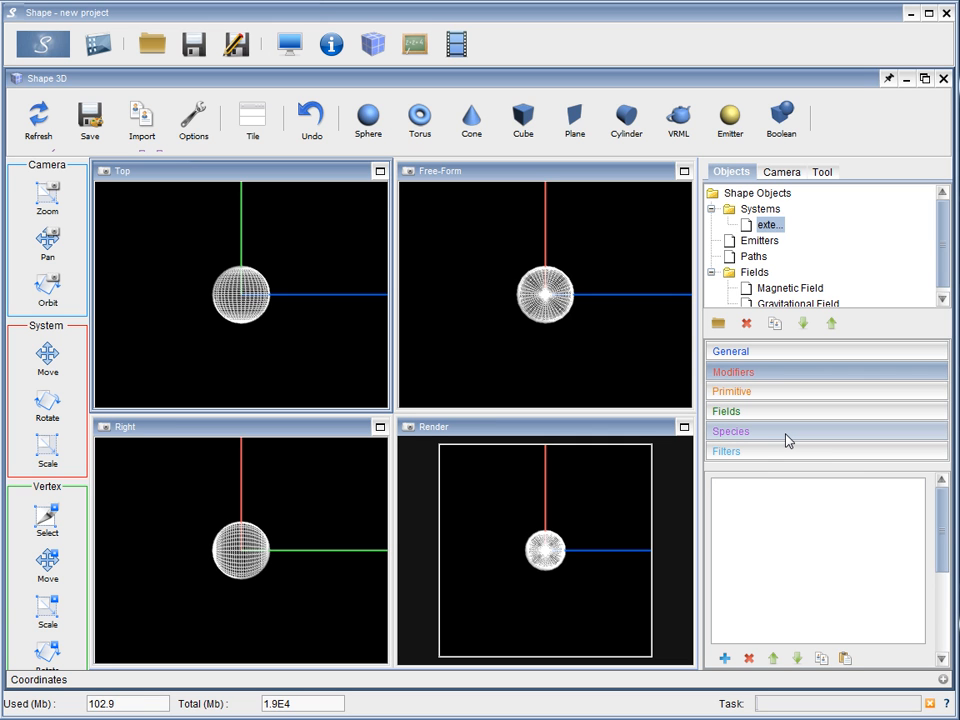
Add a Custom species in the physics module and name it "line"
left_click(416, 50)
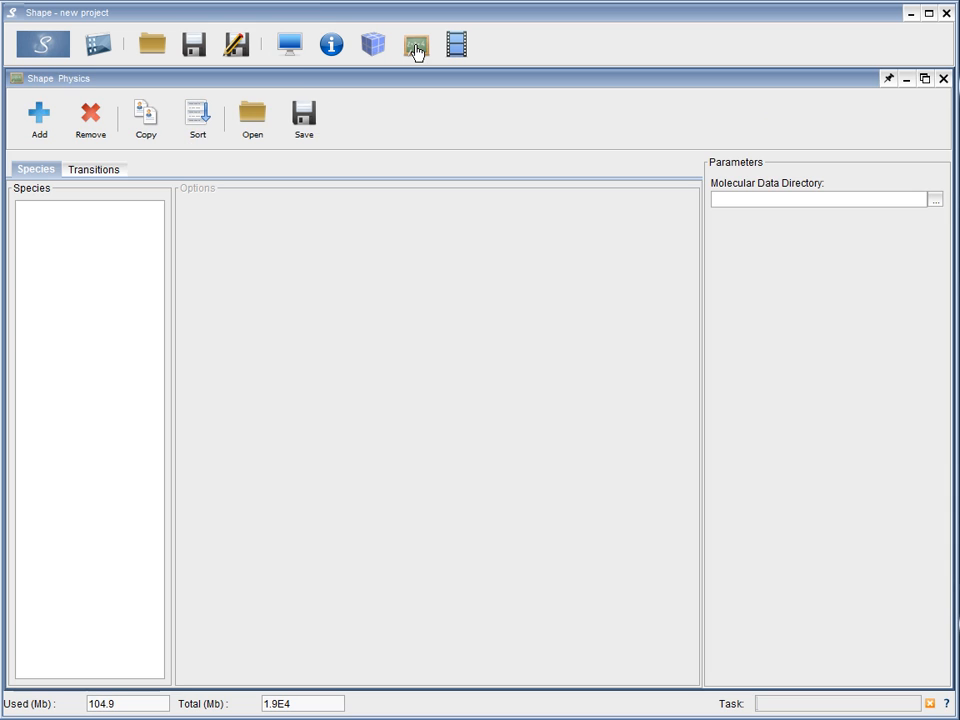
left_click(40, 113)
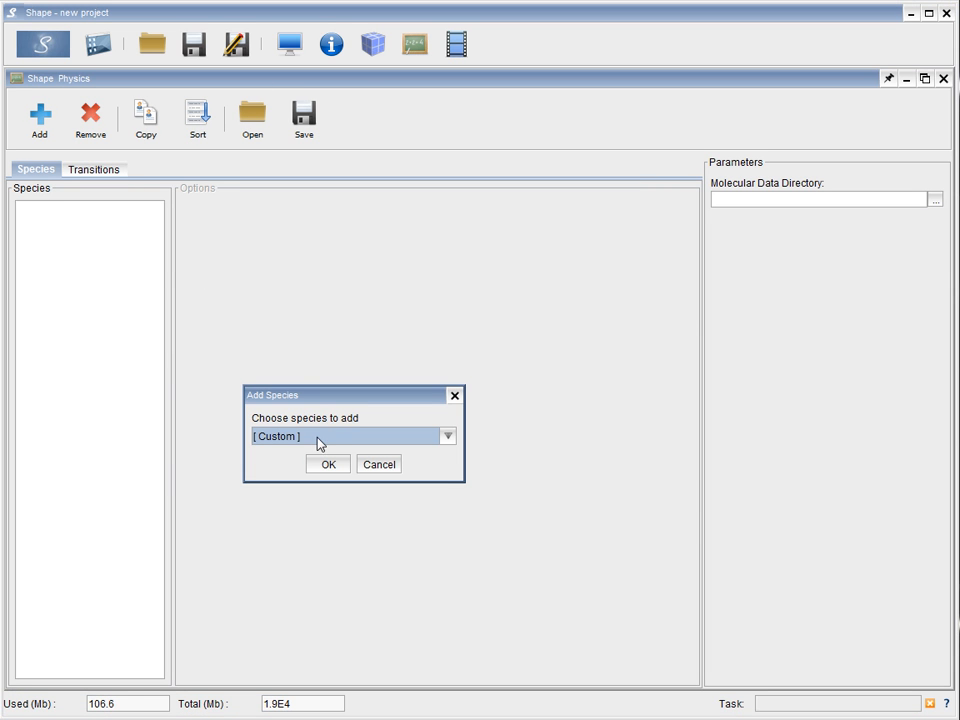
left_click(325, 466)
left_click(77, 216)
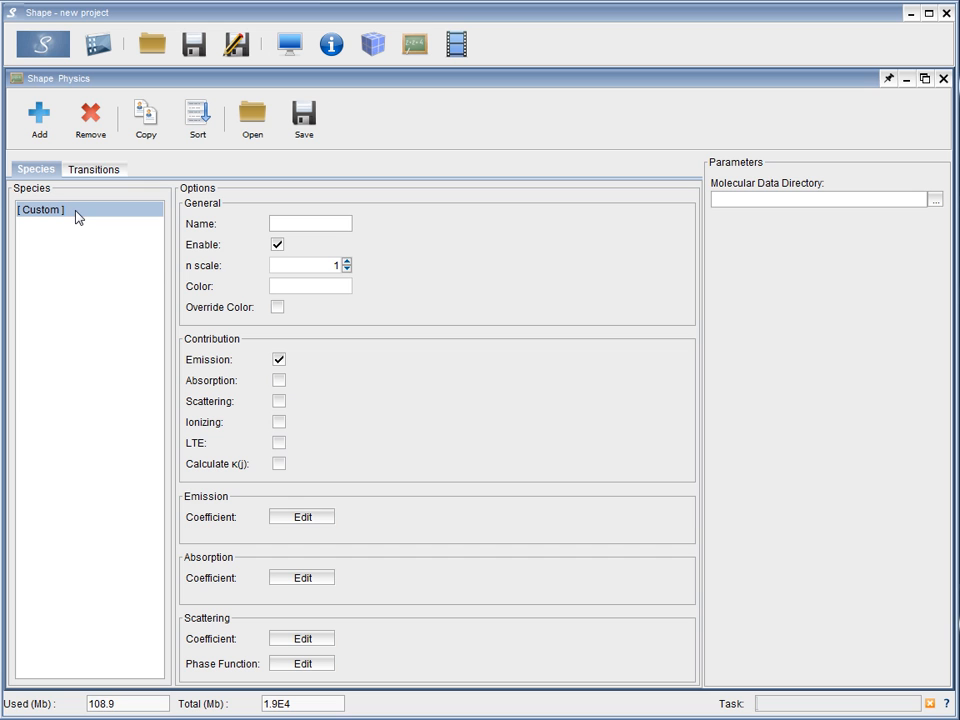
left_click(326, 227)
type("line")
Apply the function template 1.0/(sqrt(2*pi) * c) * e^(-(x-b)^2/(2*c^2)) to the line species' emission coefficient
left_click(299, 520)
left_click_drag(328, 221, 527, 116)
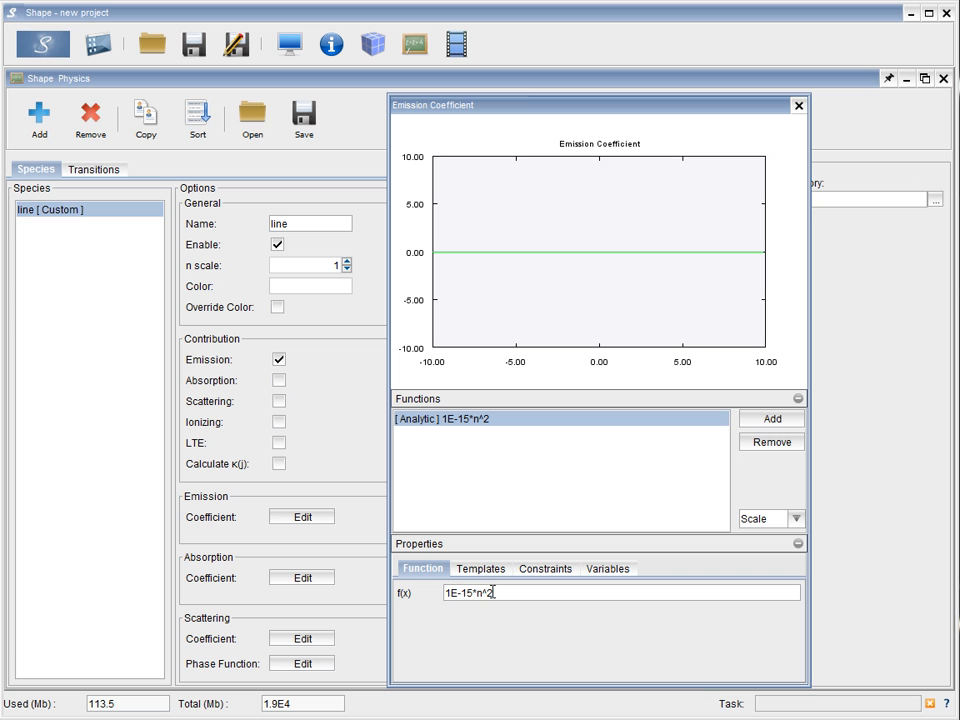
left_click_drag(494, 594, 446, 594)
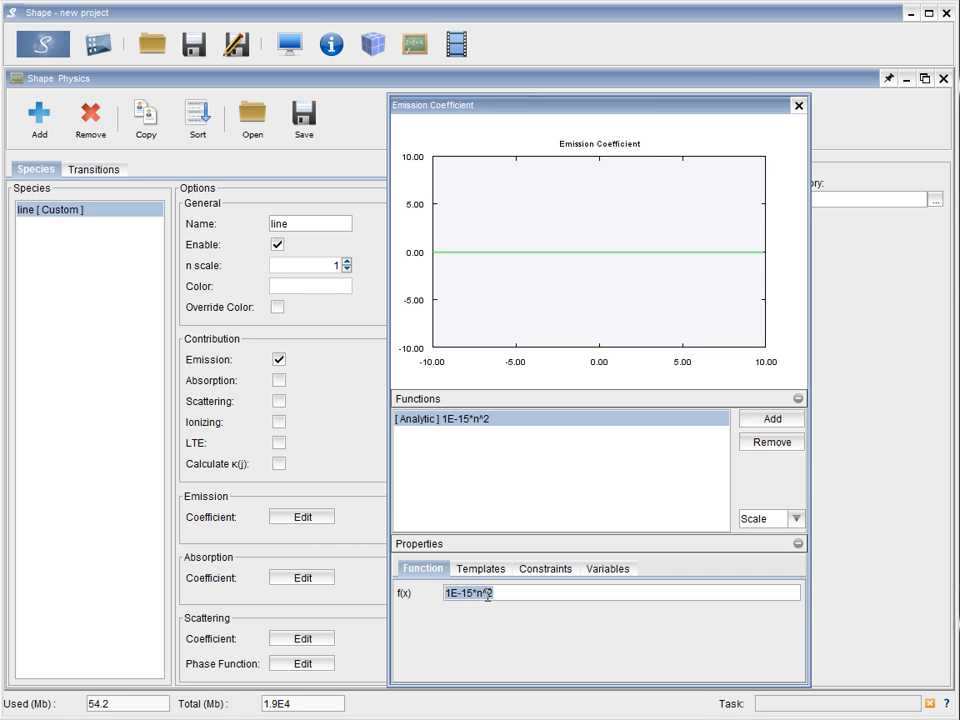
left_click(487, 594)
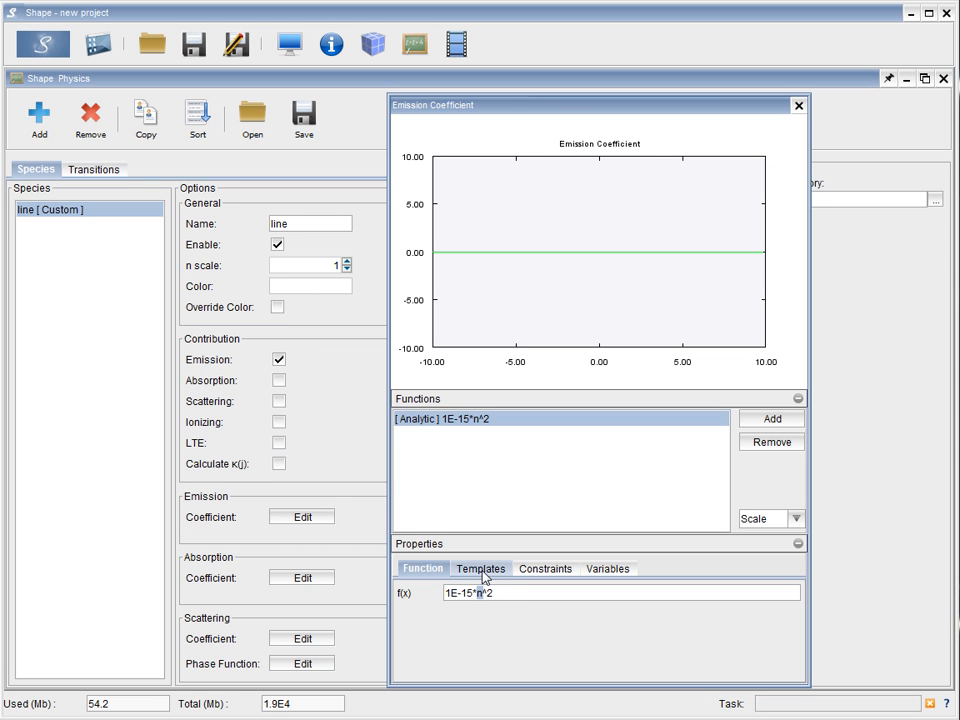
left_click(483, 570)
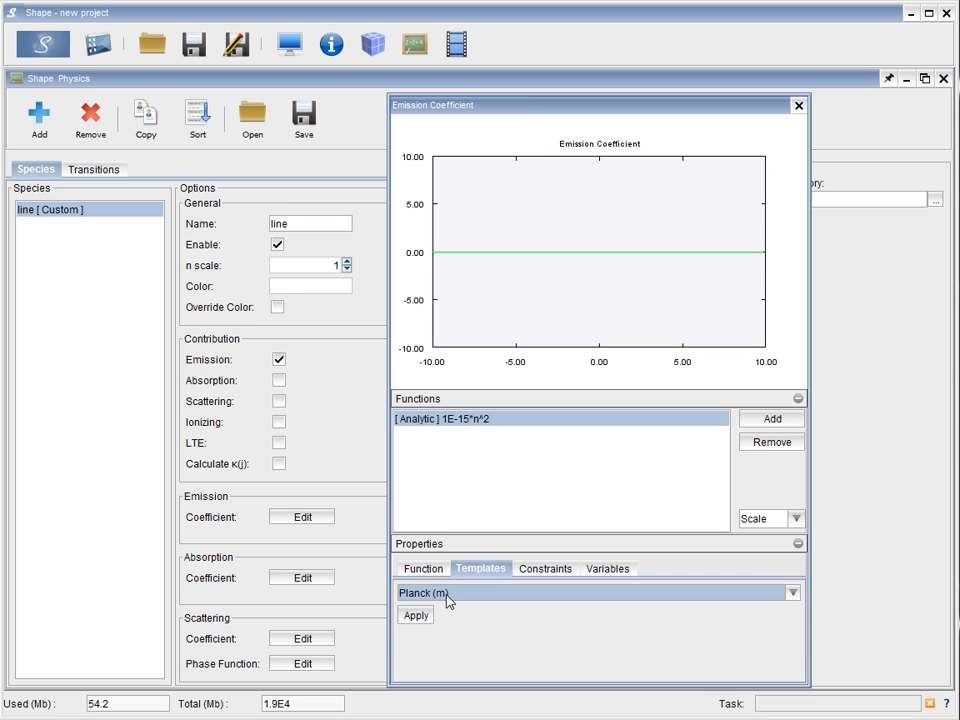
left_click(447, 597)
left_click(445, 626)
left_click(424, 615)
Replace the prefactor of the emission coefficient function with n, giving n * e^(-(x-b)^2/(2*c^2))
left_click(424, 569)
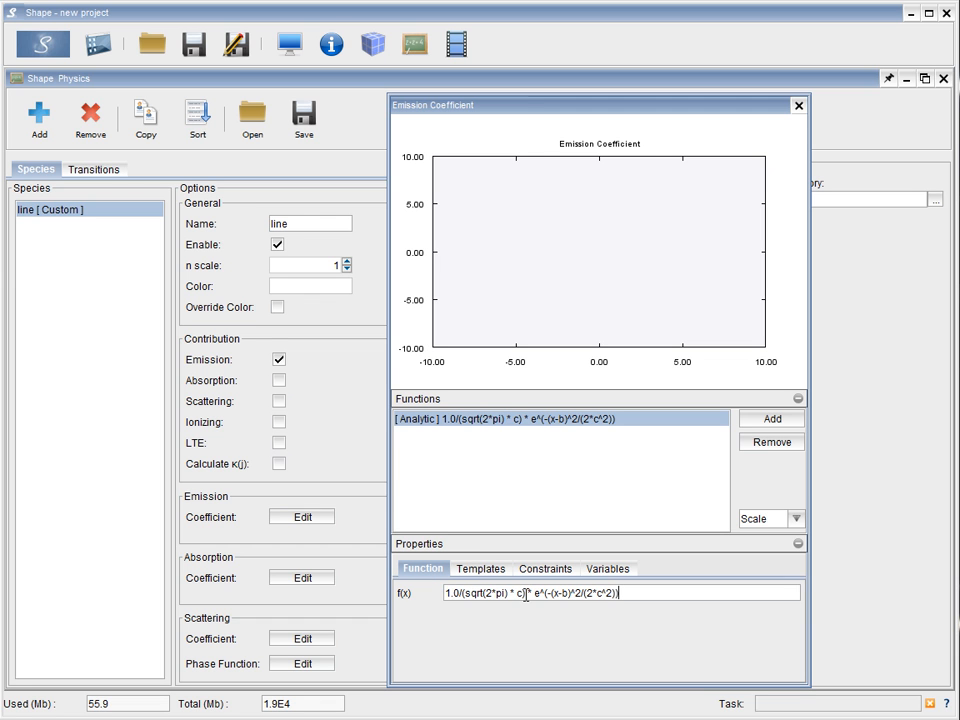
left_click_drag(526, 594, 440, 596)
type("n")
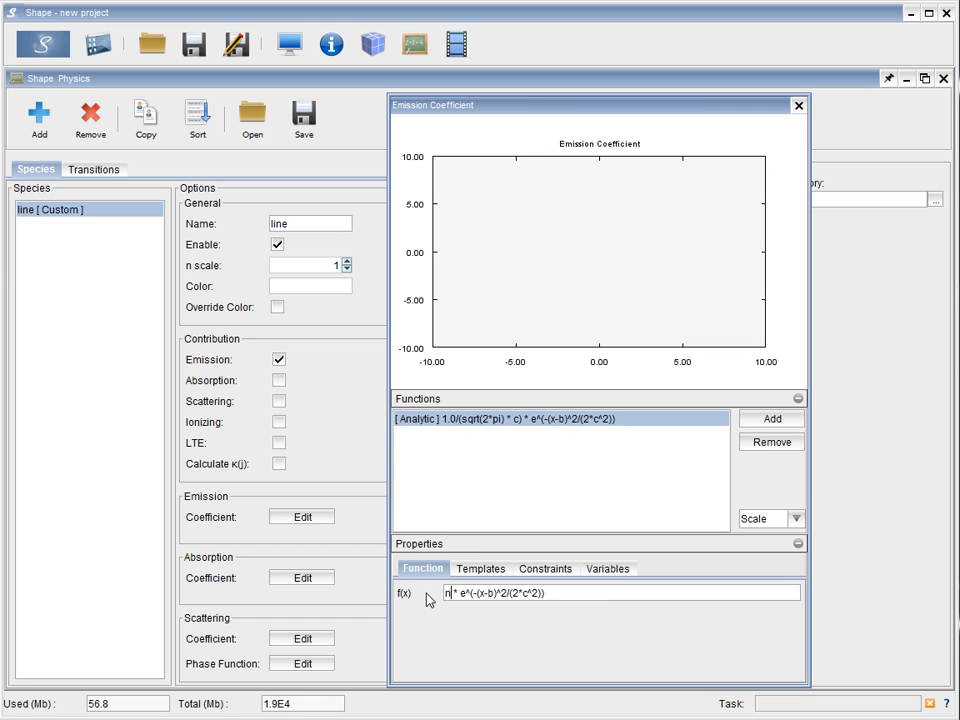
key("Return")
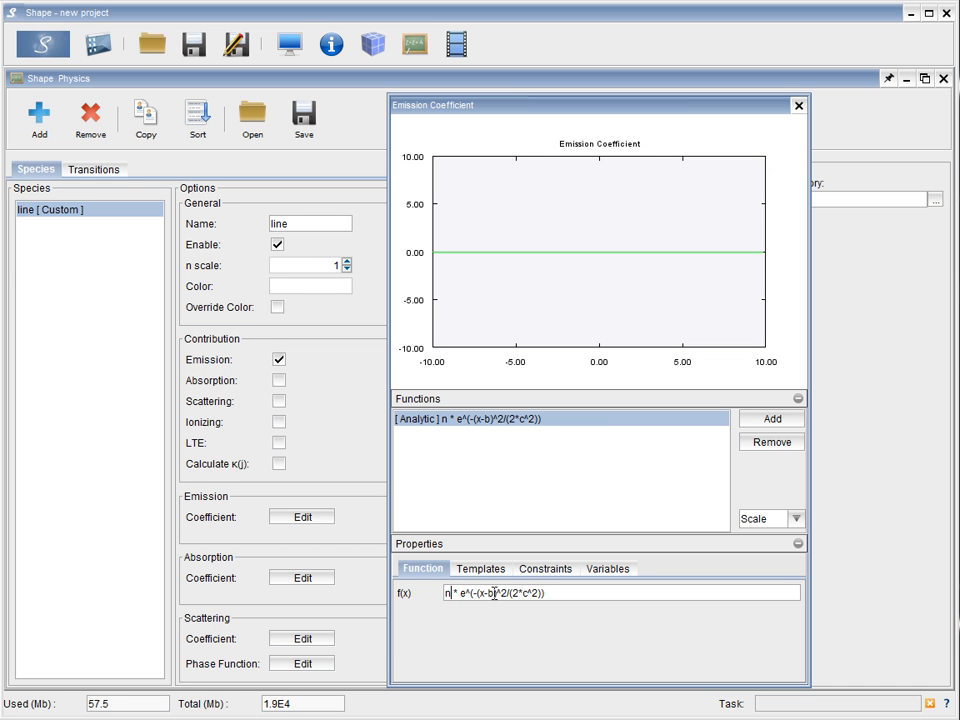
Set variable b of the emission coefficient function to 5e-7
left_click_drag(488, 593, 528, 593)
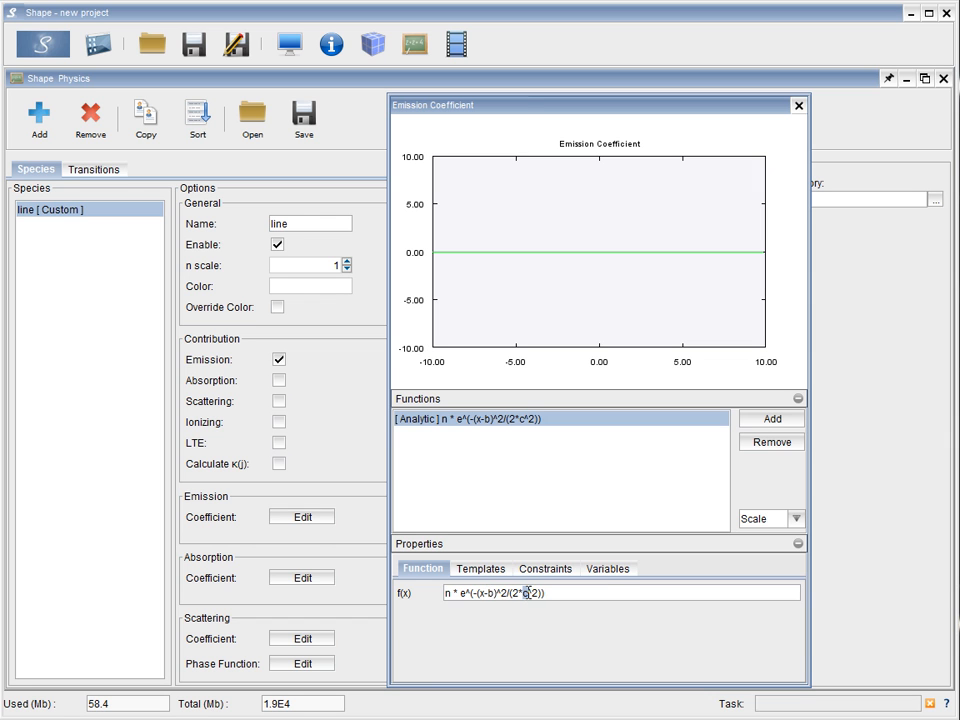
left_click(610, 568)
double_click(622, 626)
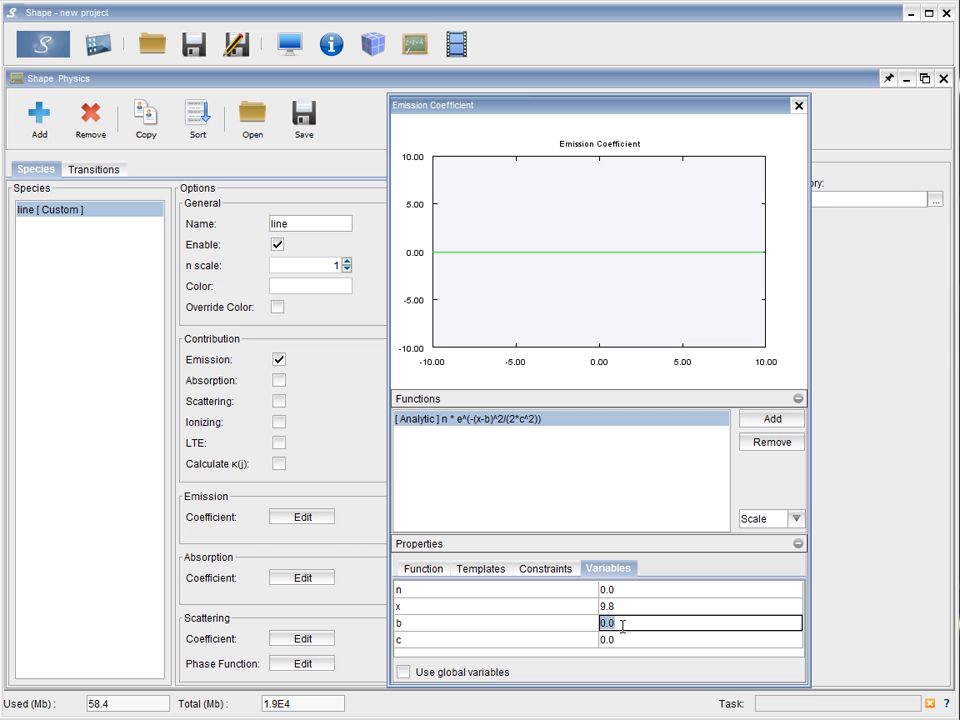
type("5e-7")
key("Return")
Set variable c of the emission coefficient function to 2e-11 and close the coefficient editor
left_click(621, 640)
left_click(621, 640)
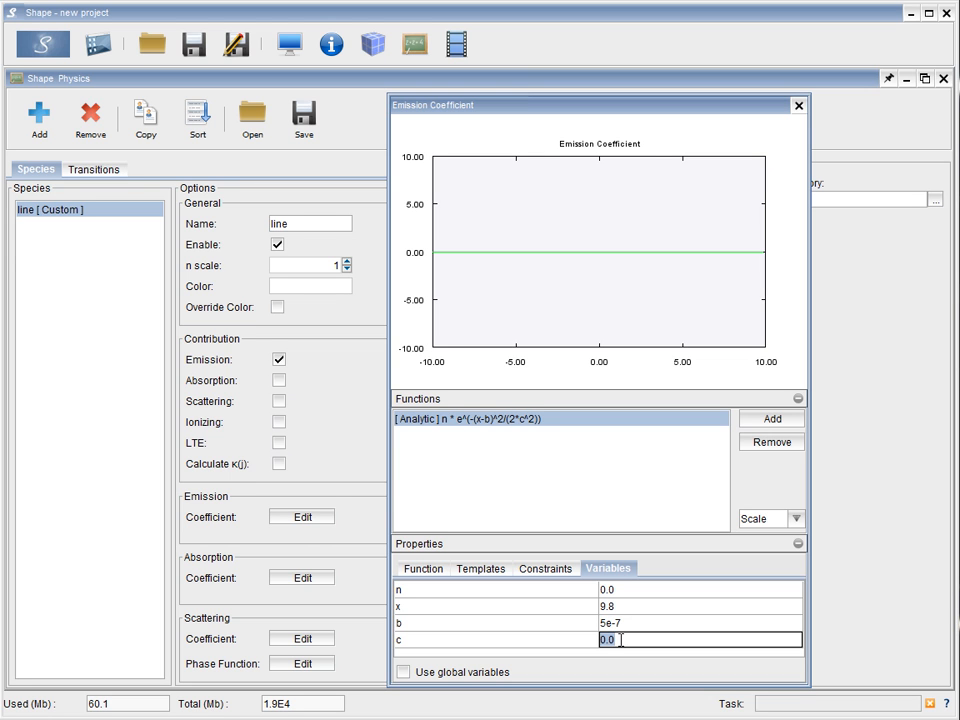
type("2e-11")
key("Return")
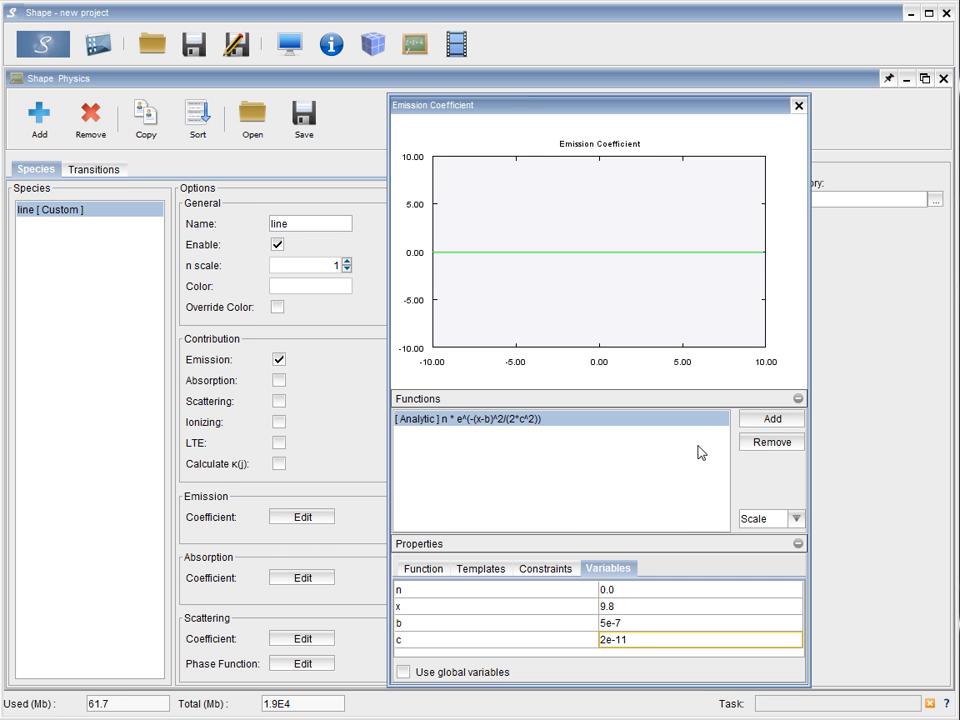
left_click(797, 105)
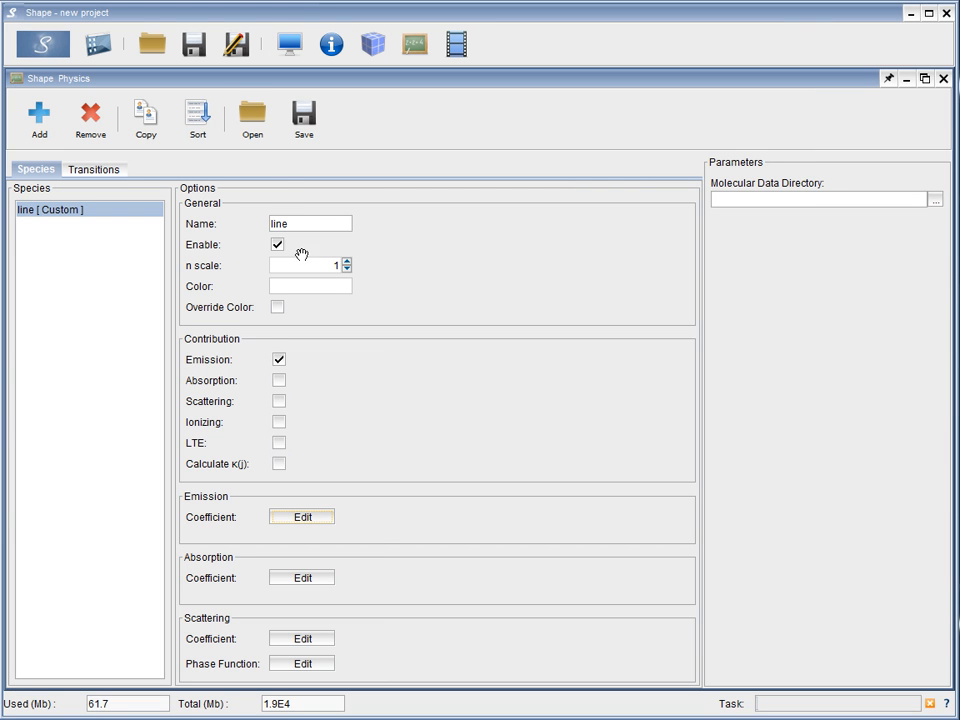
Assign the line [ Custom ] species to the external data object in the 3D module
left_click(371, 44)
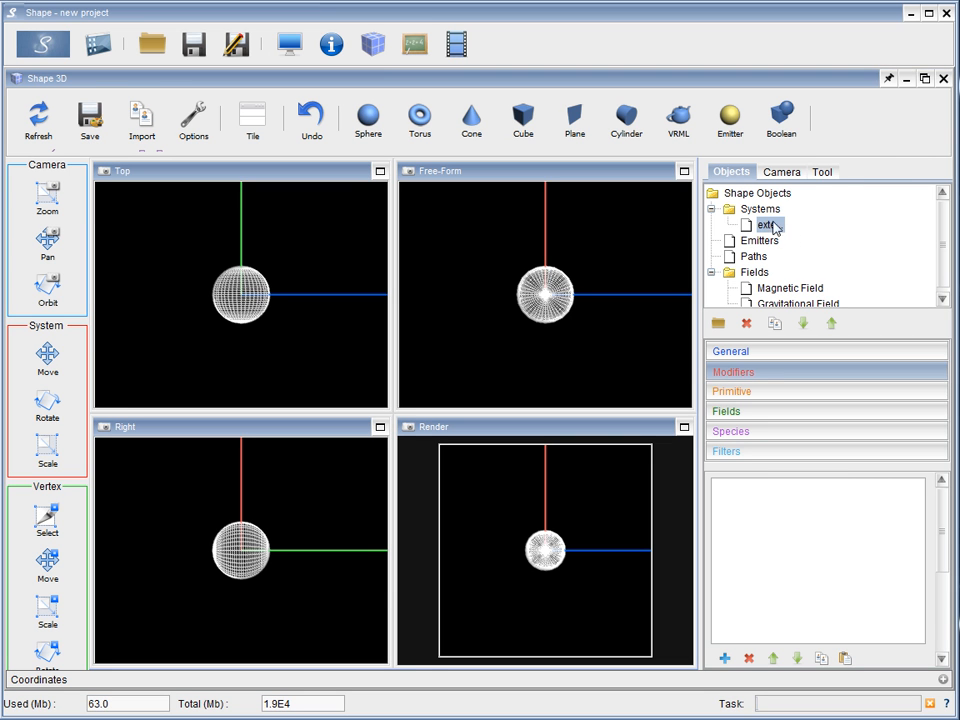
left_click(752, 433)
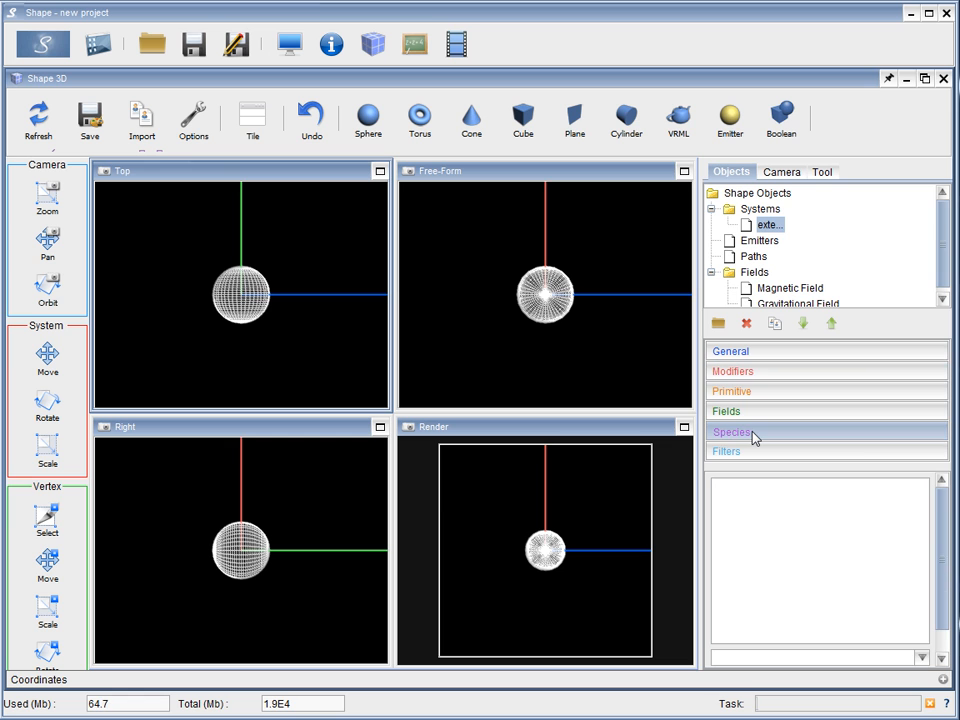
left_click(766, 222)
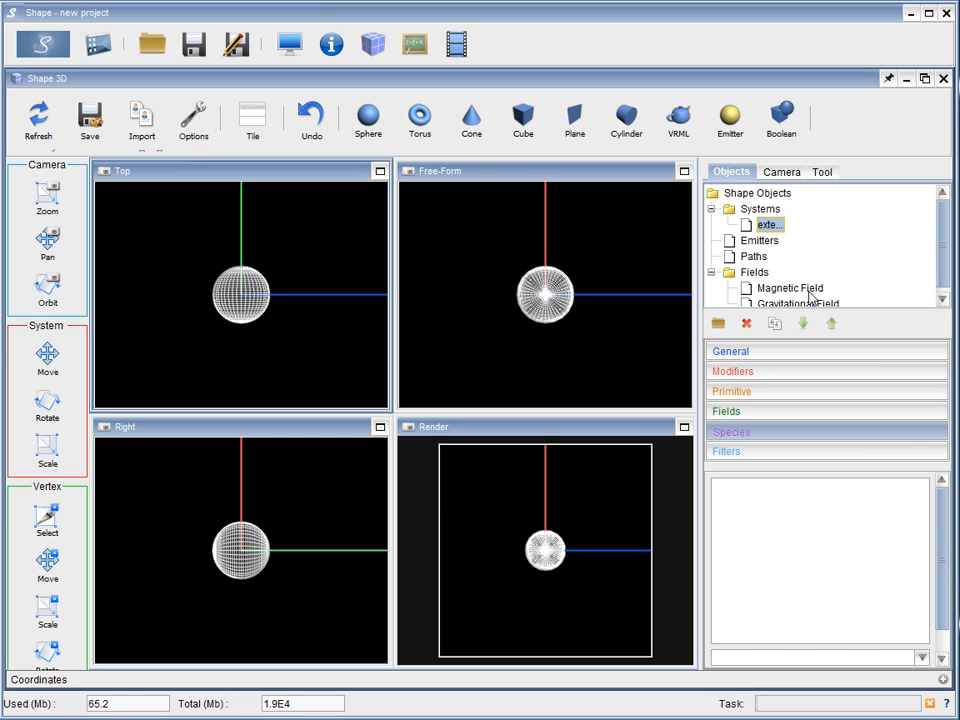
left_click(921, 659)
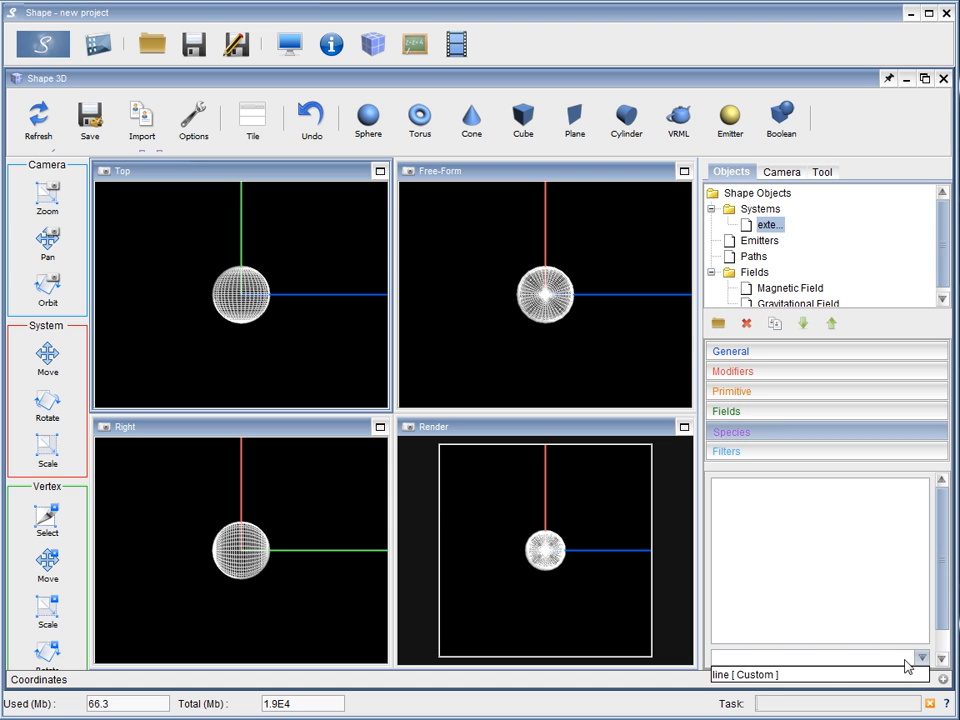
left_click(763, 675)
left_click_drag(948, 578, 947, 605)
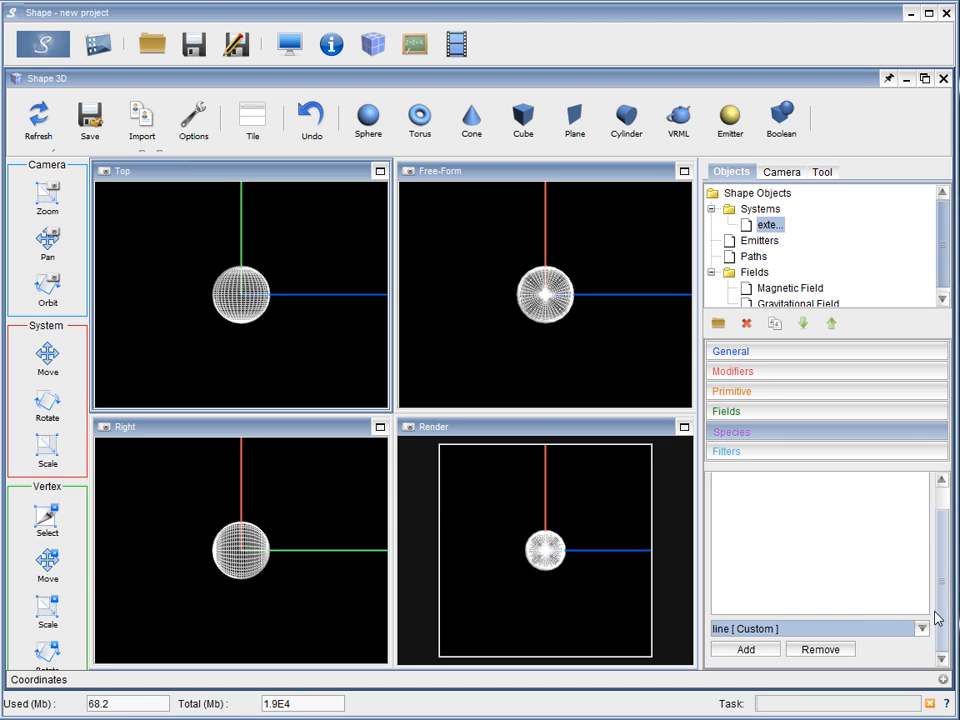
left_click(746, 650)
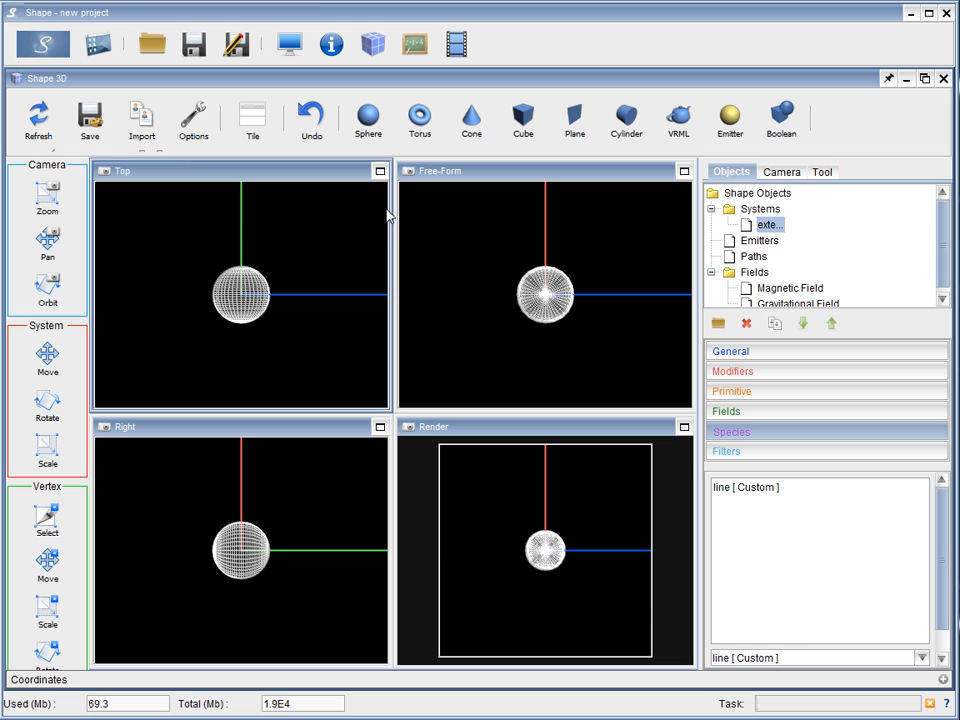
Choose the Physical renderer in the render module and enable its real time option
left_click(290, 44)
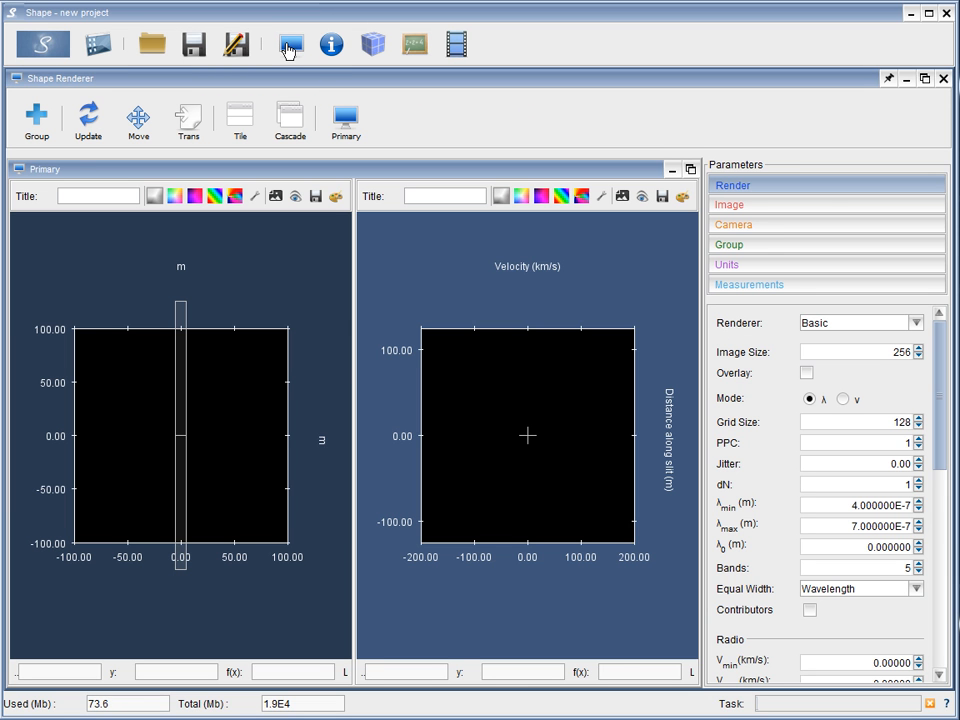
left_click(915, 324)
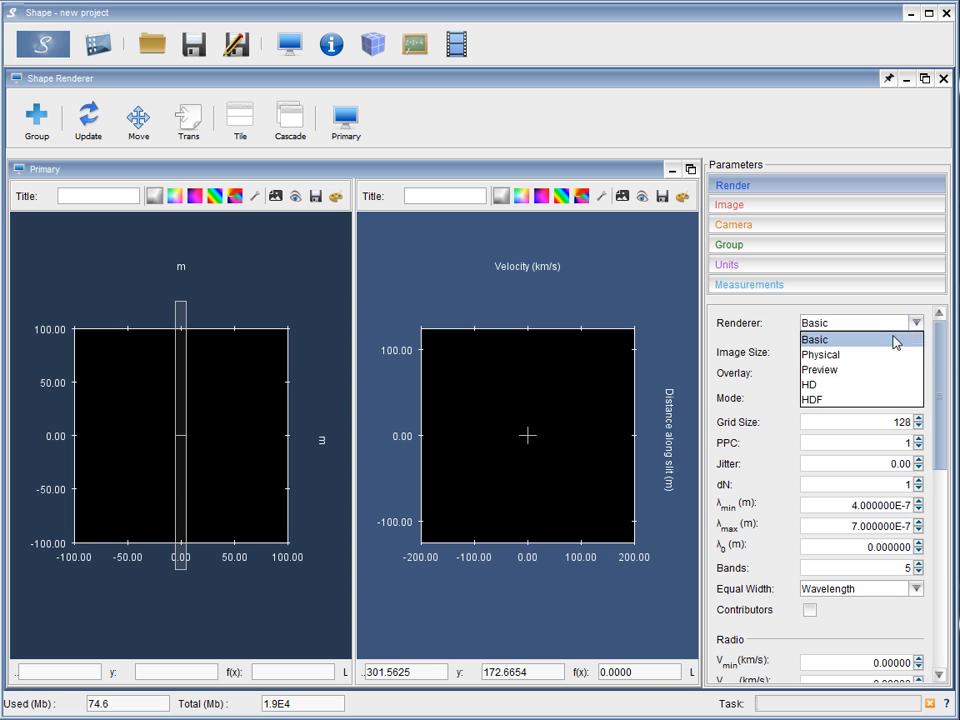
left_click(841, 360)
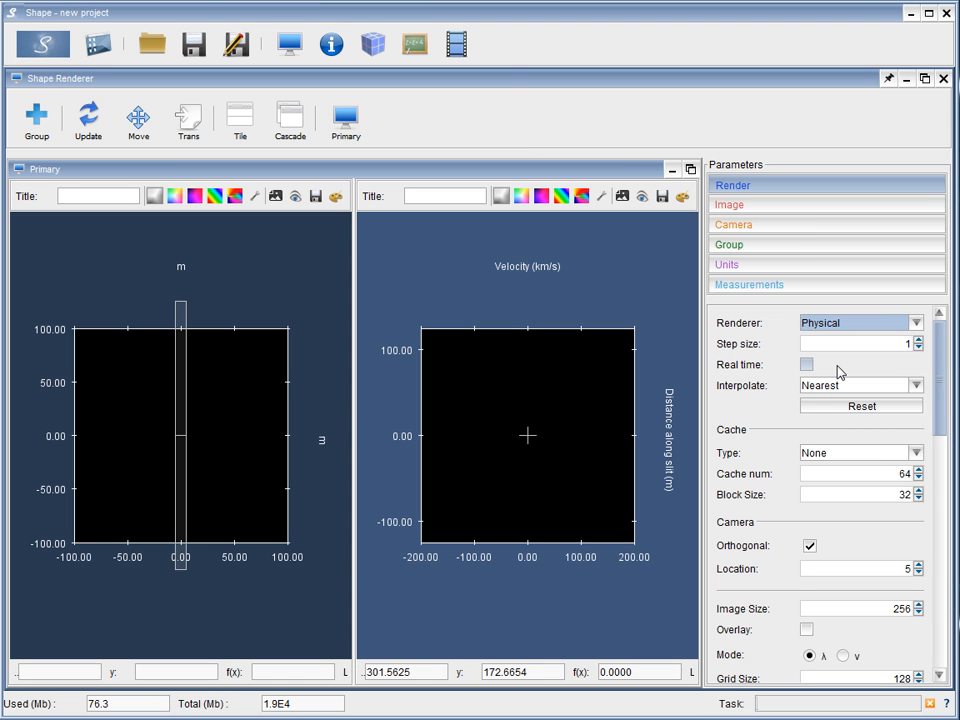
left_click(807, 364)
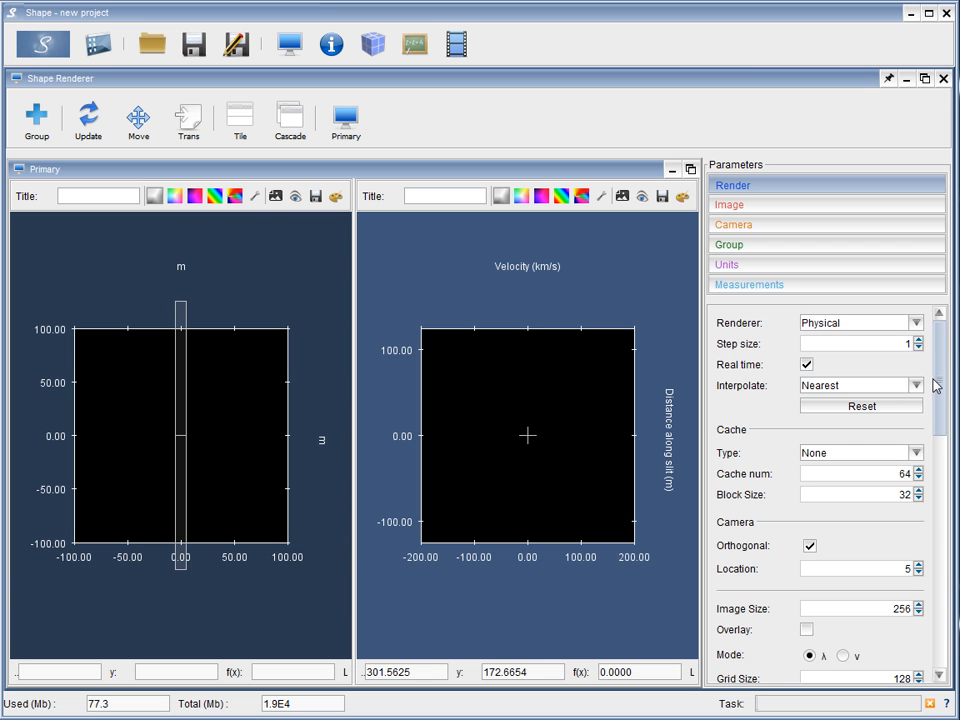
Set the renderer's reference wavelength λ0 to 5e-7 m and the number of bands to 150
left_click_drag(943, 388, 941, 466)
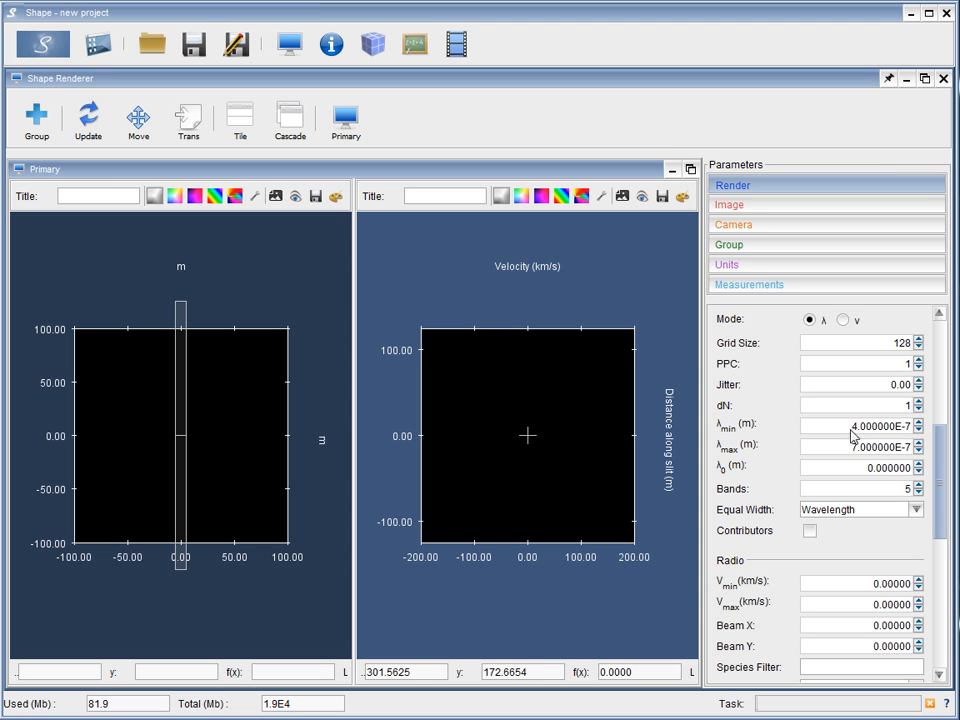
left_click_drag(821, 473, 913, 478)
type("5e-7")
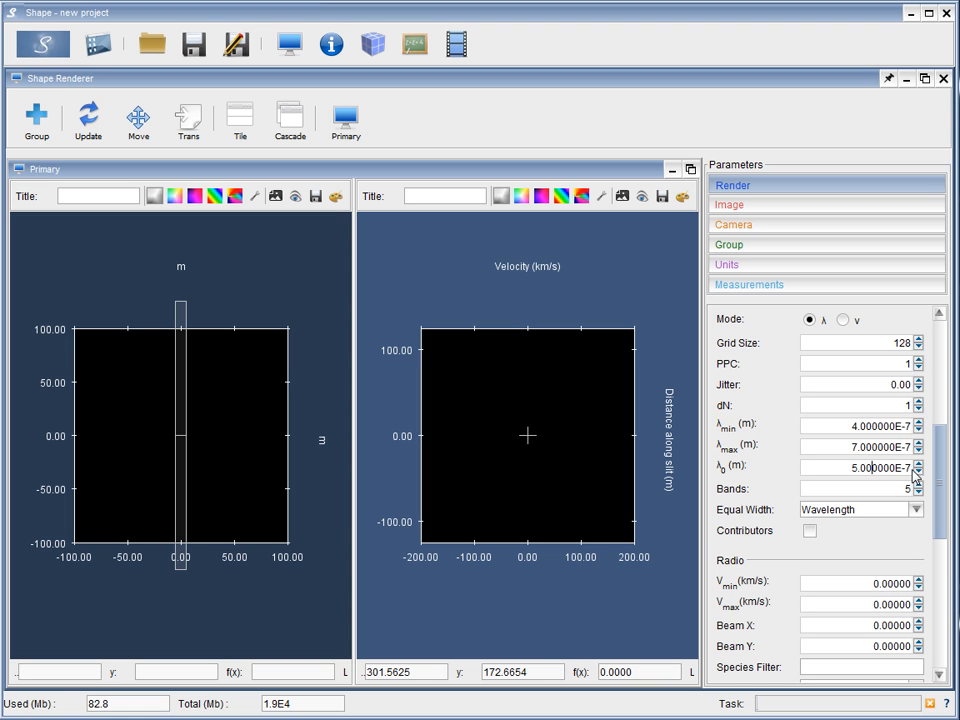
left_click_drag(902, 489, 911, 490)
type("150")
left_click_drag(893, 489, 913, 496)
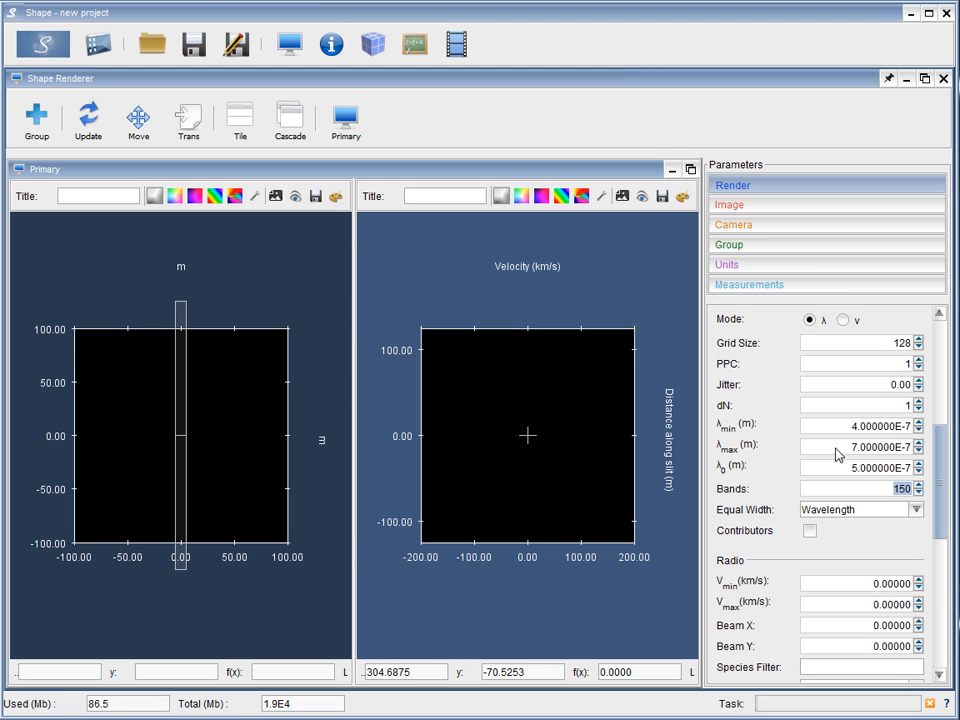
Set the render wavelength range to a maximum of 5.05E-7 m and a minimum of 4.95E-7 m
left_click_drag(852, 449, 893, 453)
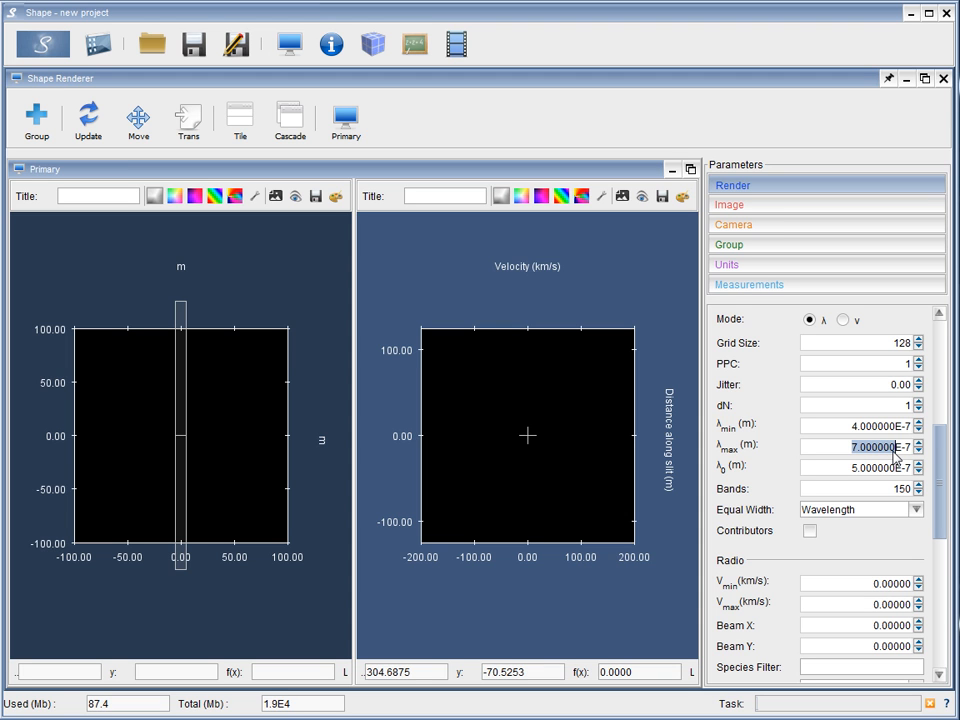
type("5.05")
key("Return")
left_click_drag(861, 427, 897, 433)
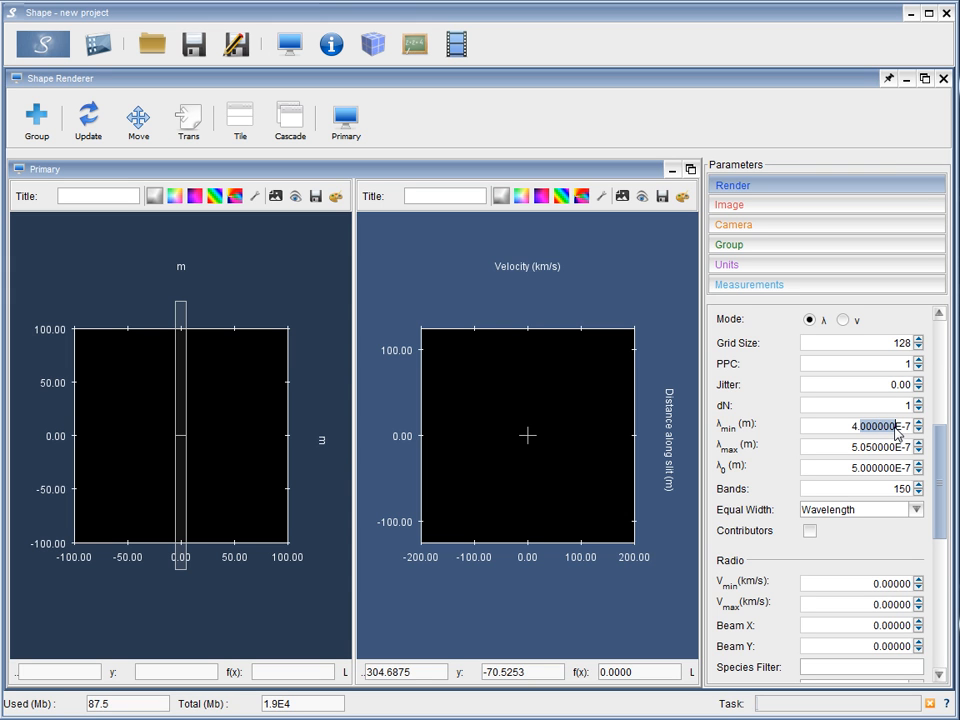
type("95")
key("Return")
Set the Primary group's velocity range to 4000 km/s and cancel the running real-time render
left_click(873, 246)
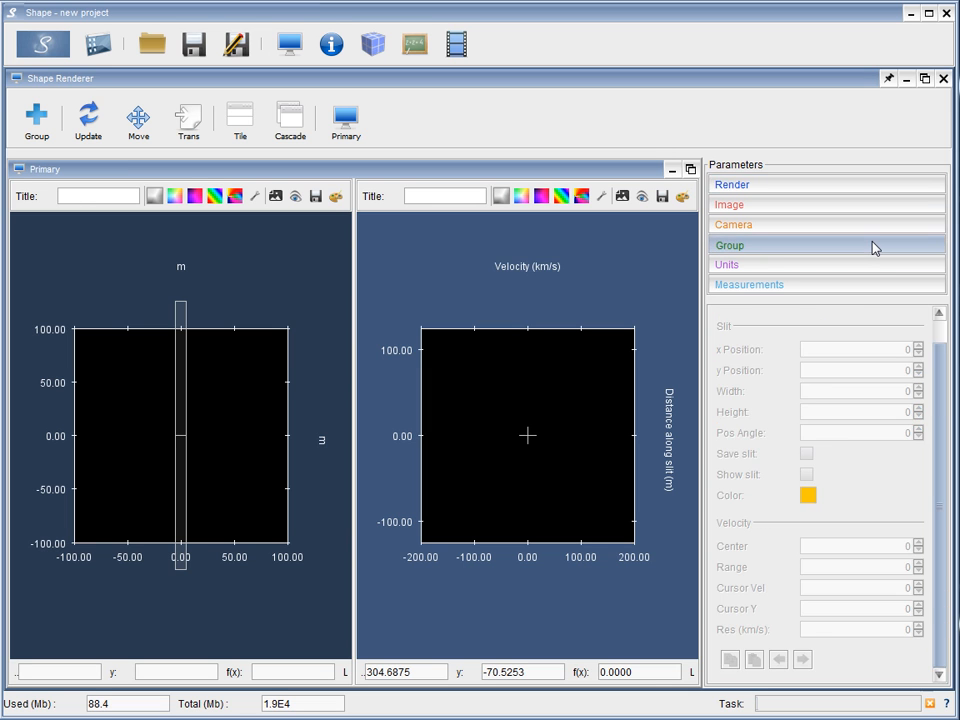
left_click(347, 120)
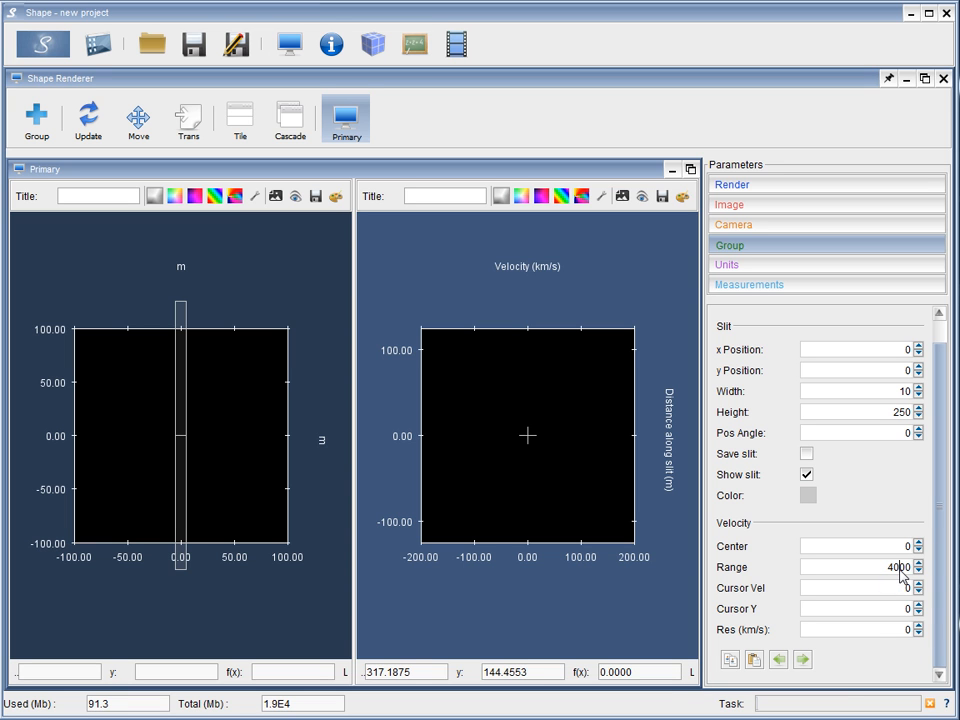
key("Return")
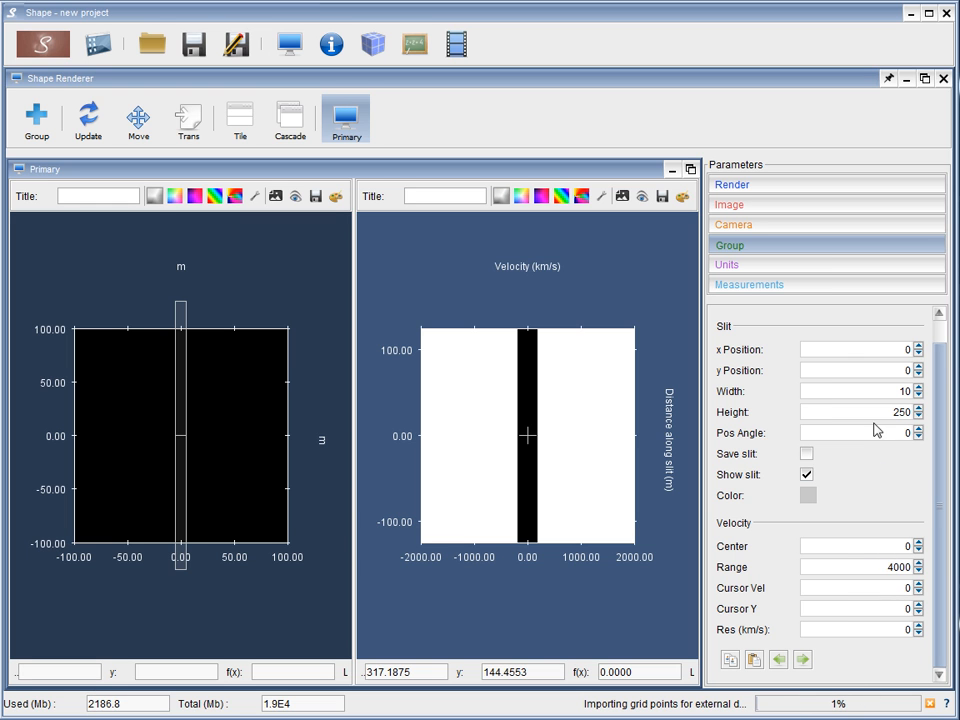
left_click_drag(881, 420, 914, 423)
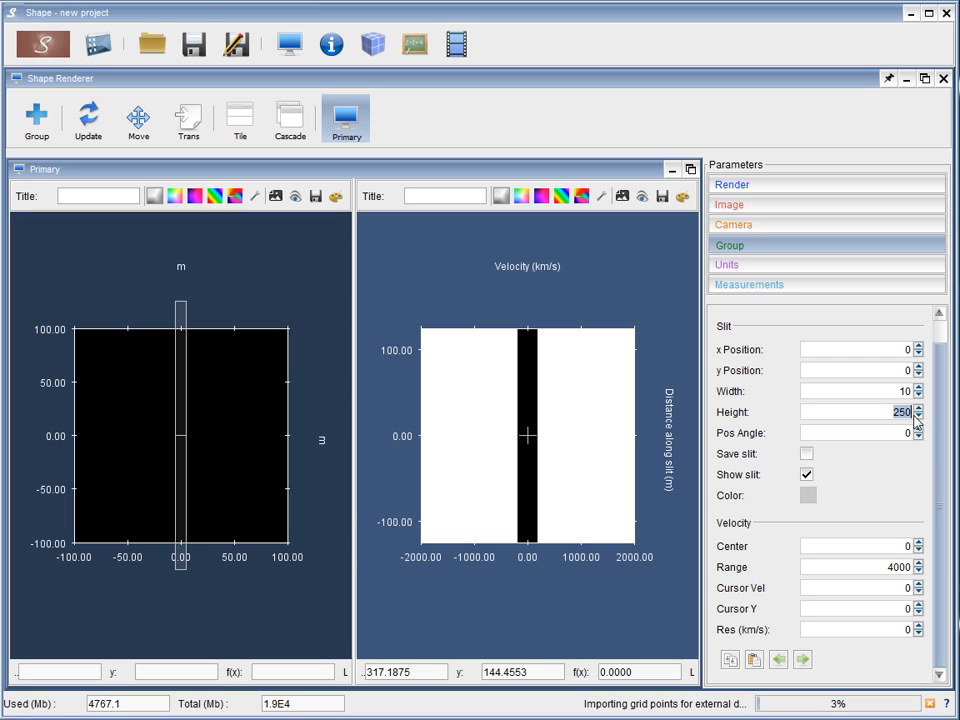
left_click(930, 707)
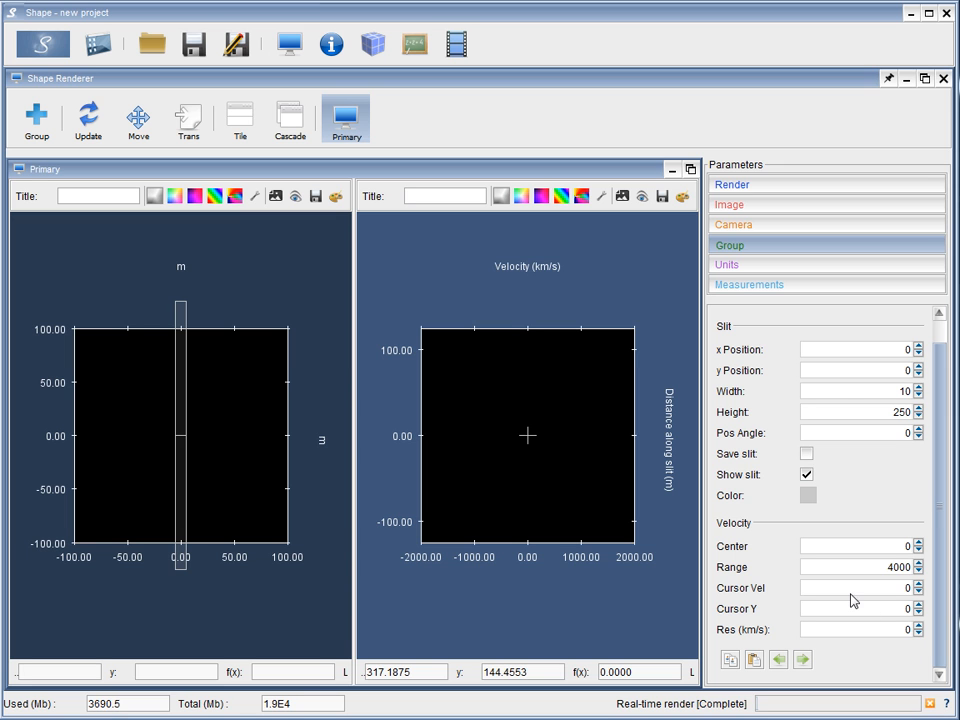
Set the locked image dimensions to 7.5E15 m for width, height and depth
left_click(839, 207)
left_click_drag(900, 418, 926, 420)
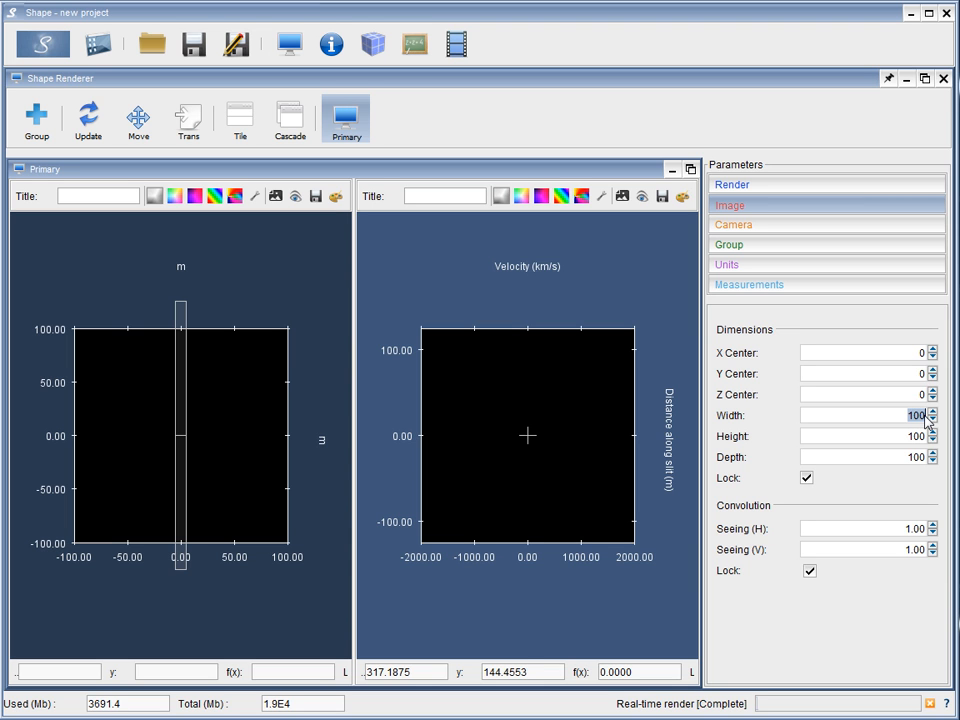
type("7.5e15")
left_click_drag(925, 419, 915, 418)
key("Return")
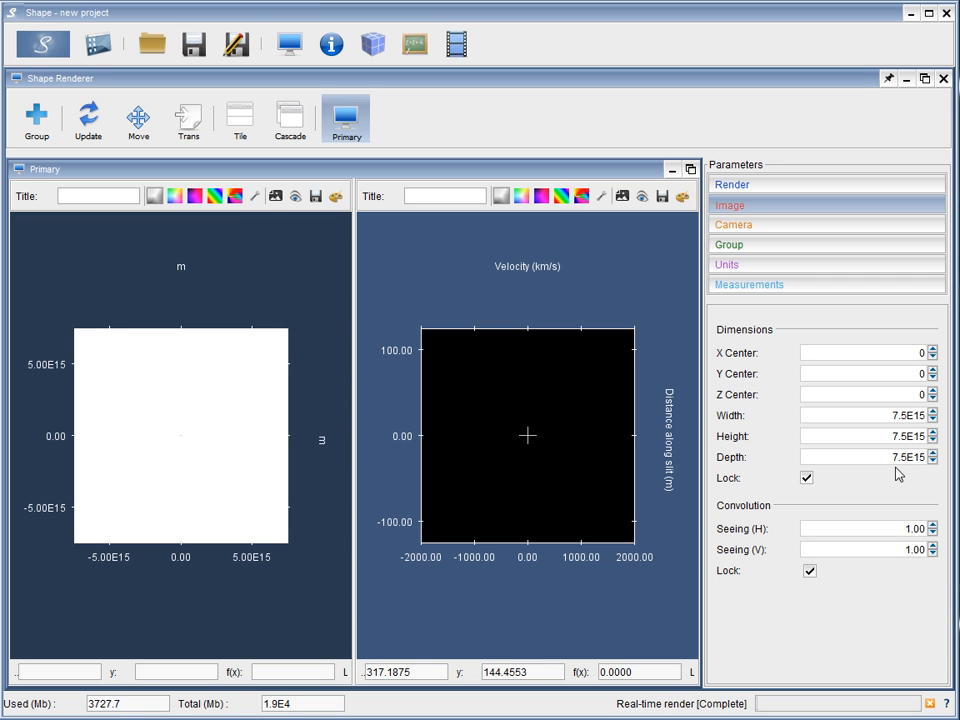
Set the Primary group's slit height to 15e15 m and its slit width to 1e15 m
left_click(855, 254)
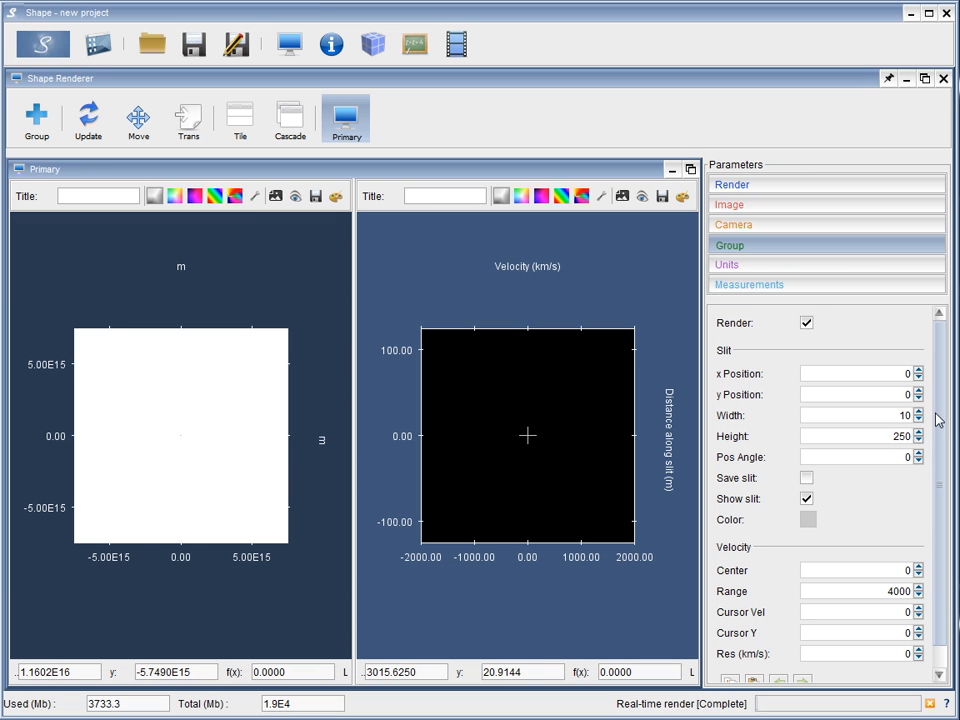
mouse_move(941, 427)
left_mouse_down()
mouse_move(938, 494)
mouse_move(941, 435)
left_mouse_up()
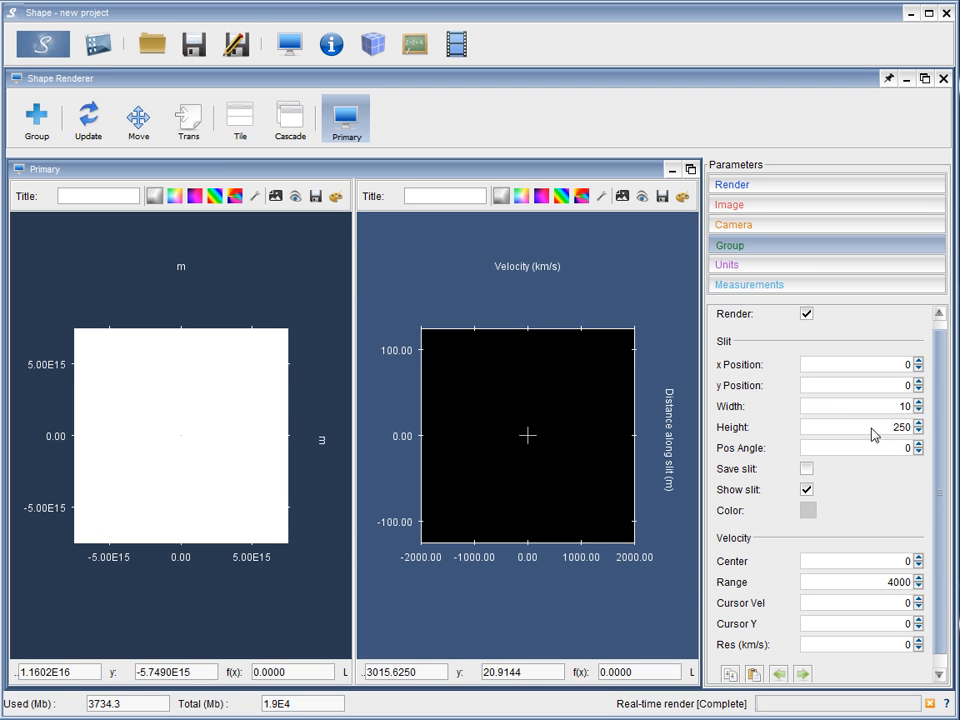
left_click_drag(889, 435, 925, 436)
type("15e15")
key("Return")
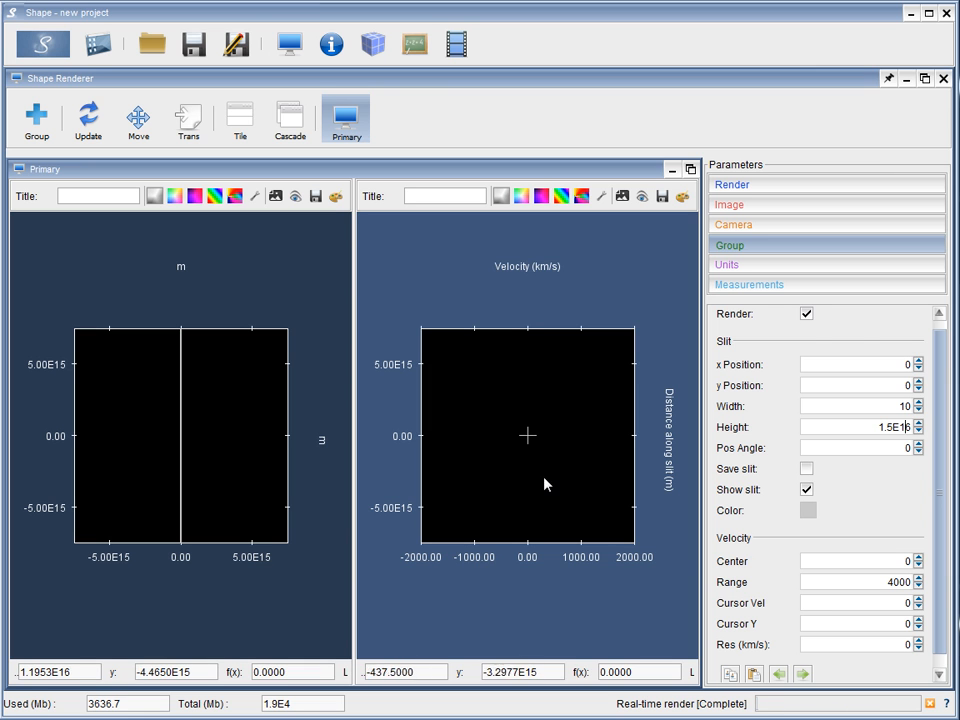
left_click_drag(899, 410, 914, 410)
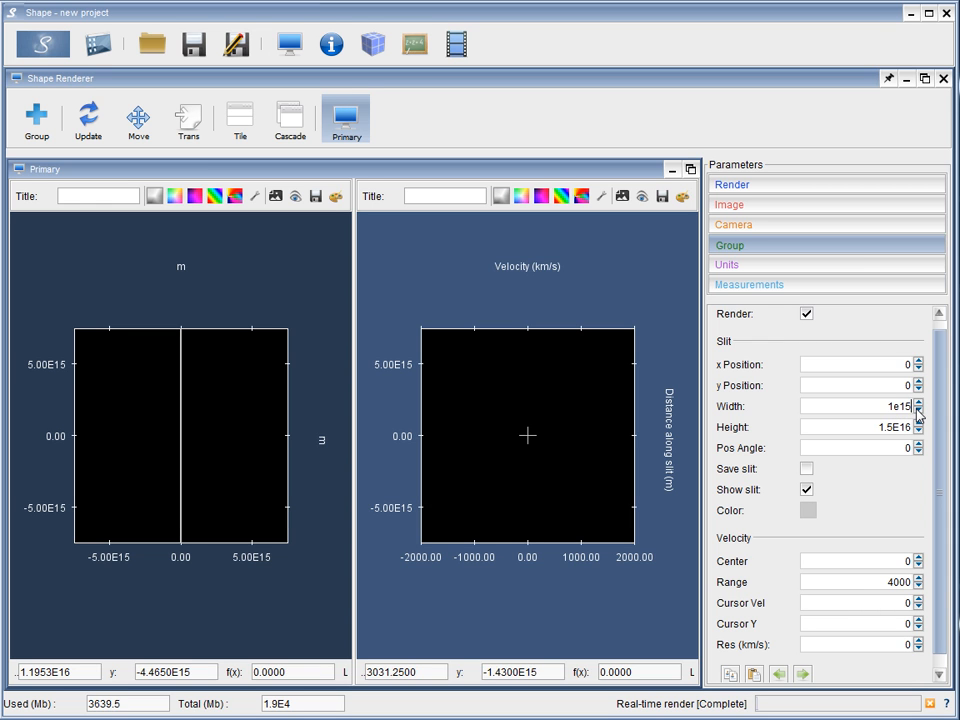
key("Return")
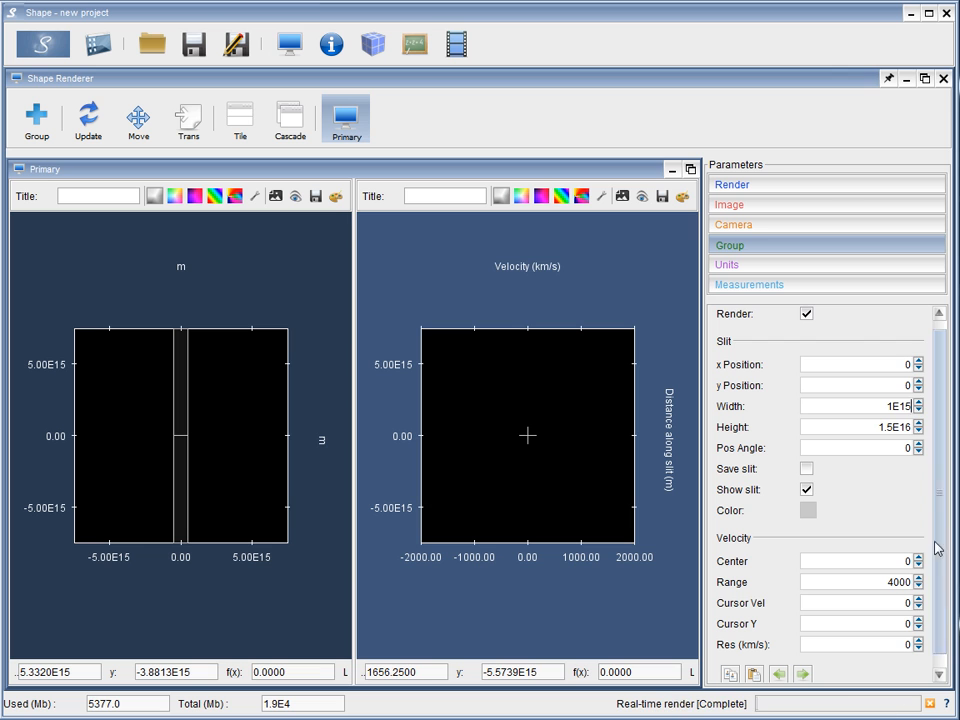
left_click_drag(943, 524, 939, 450)
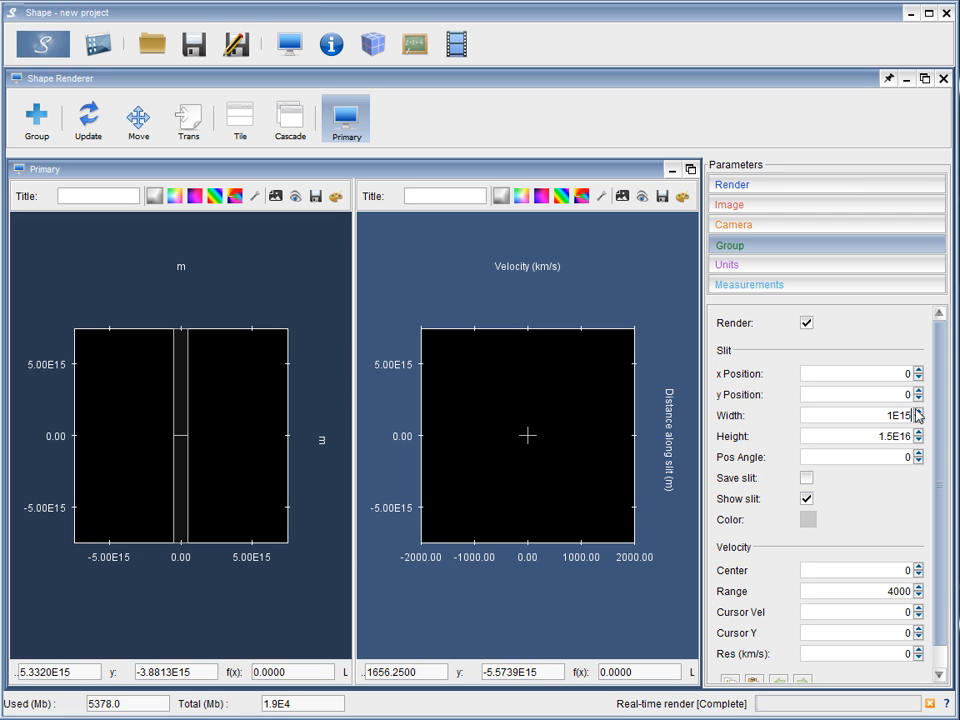
Set the camera inclination to 90 and render the scene
left_click(854, 229)
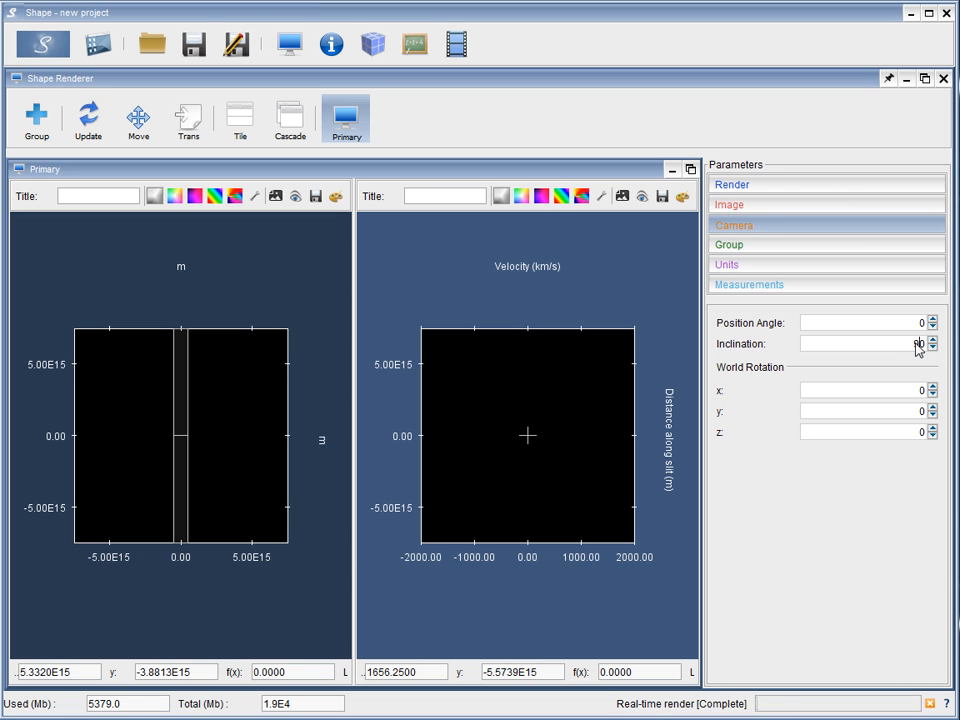
key("Return")
left_click(45, 47)
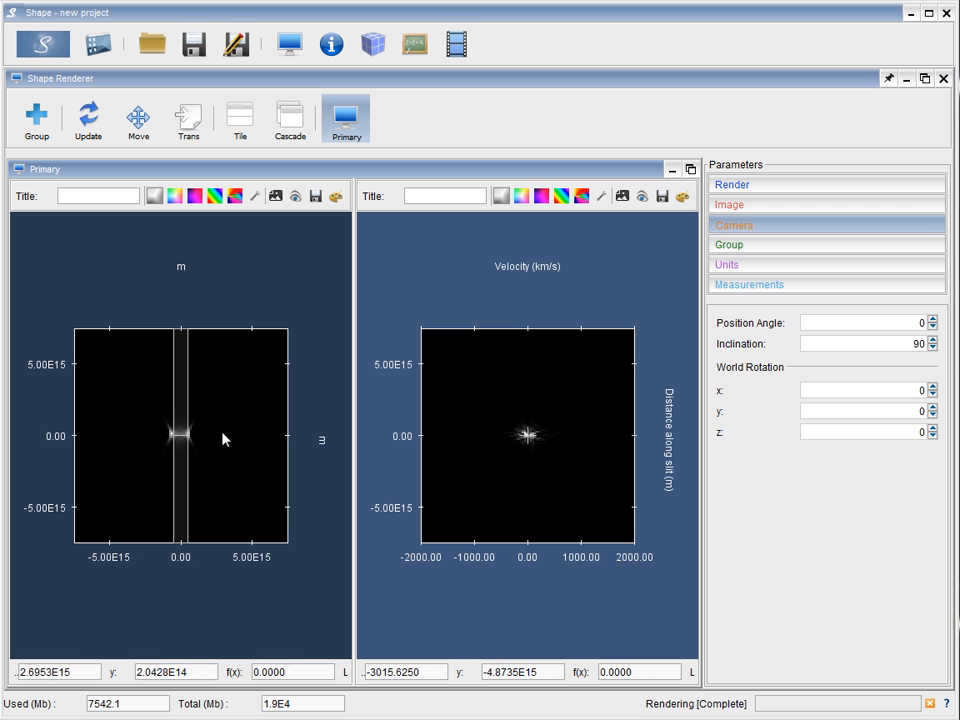
Change the spatial image's Scale filter to Power with an exponent of 0.2 and accept the adjustment
left_click(336, 198)
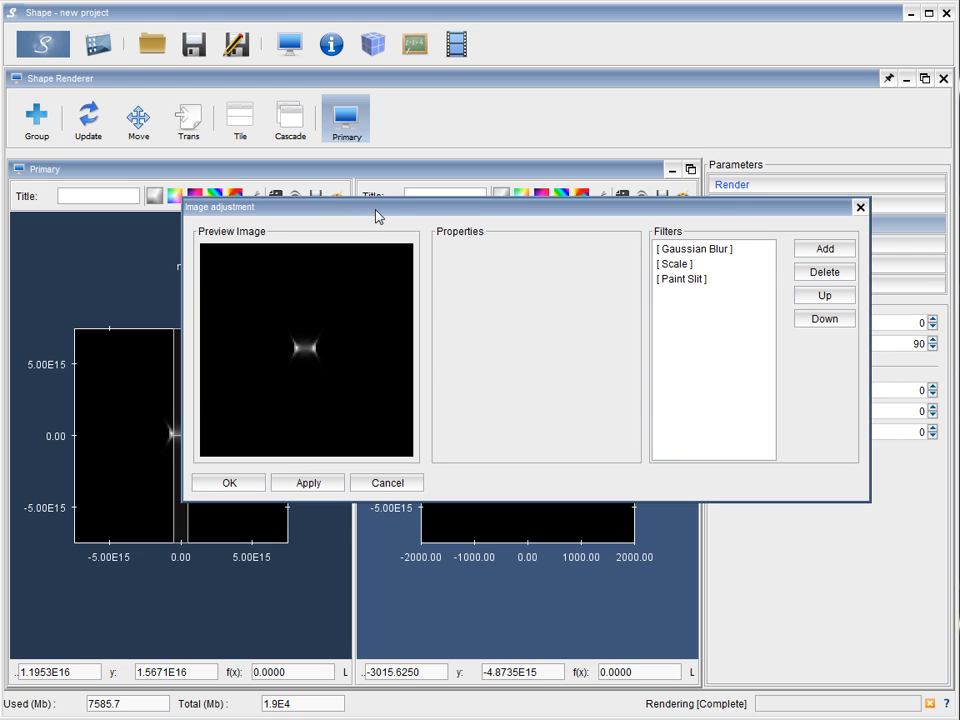
left_click(678, 266)
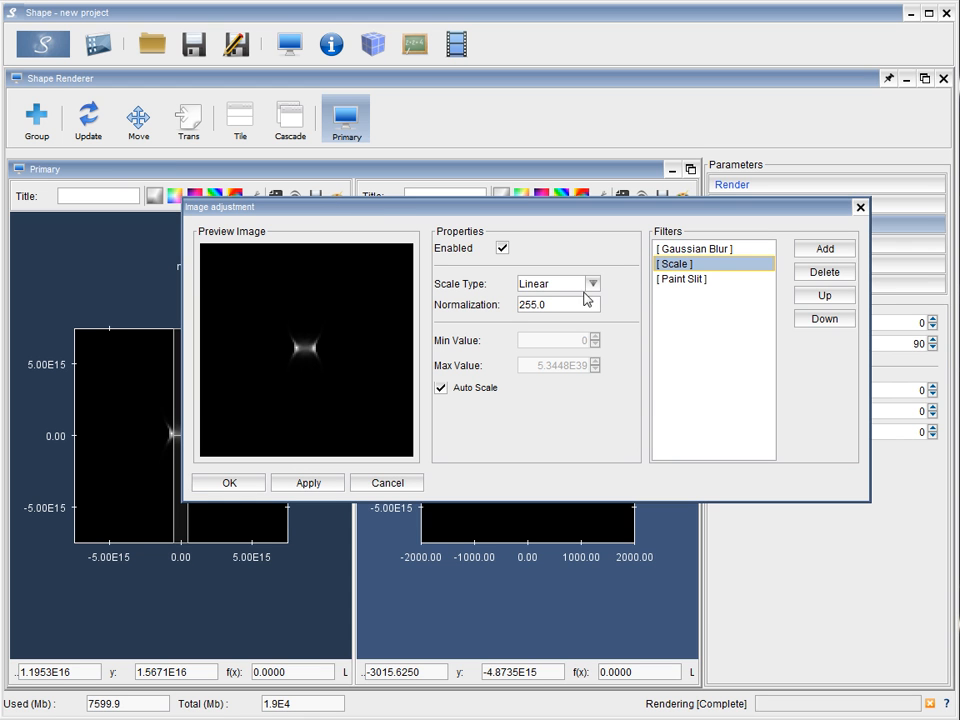
left_click(591, 286)
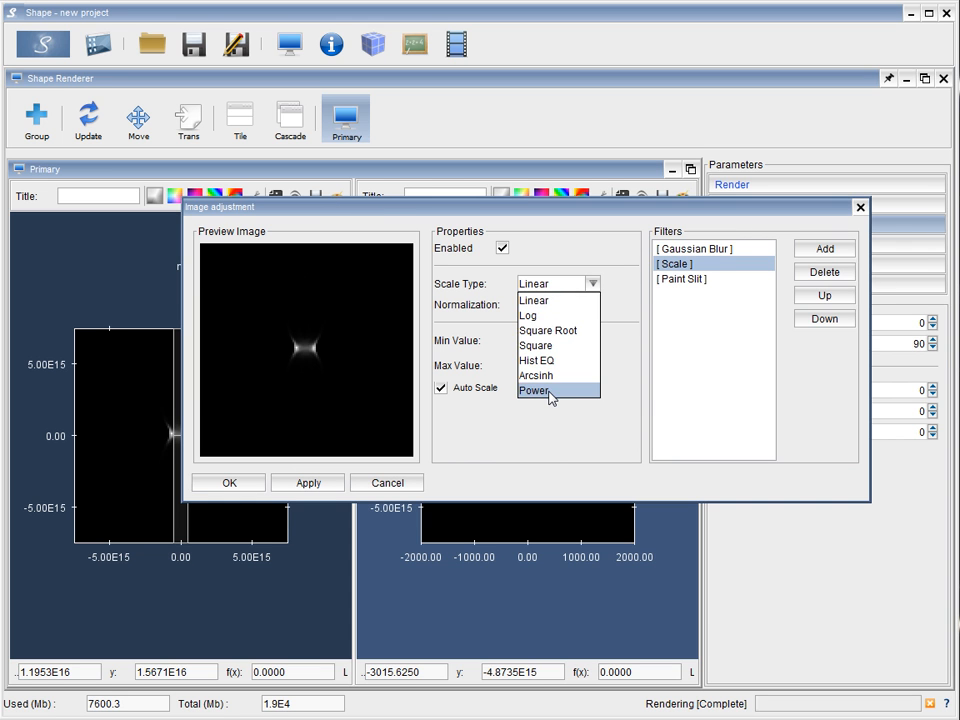
left_click(549, 392)
double_click(584, 391)
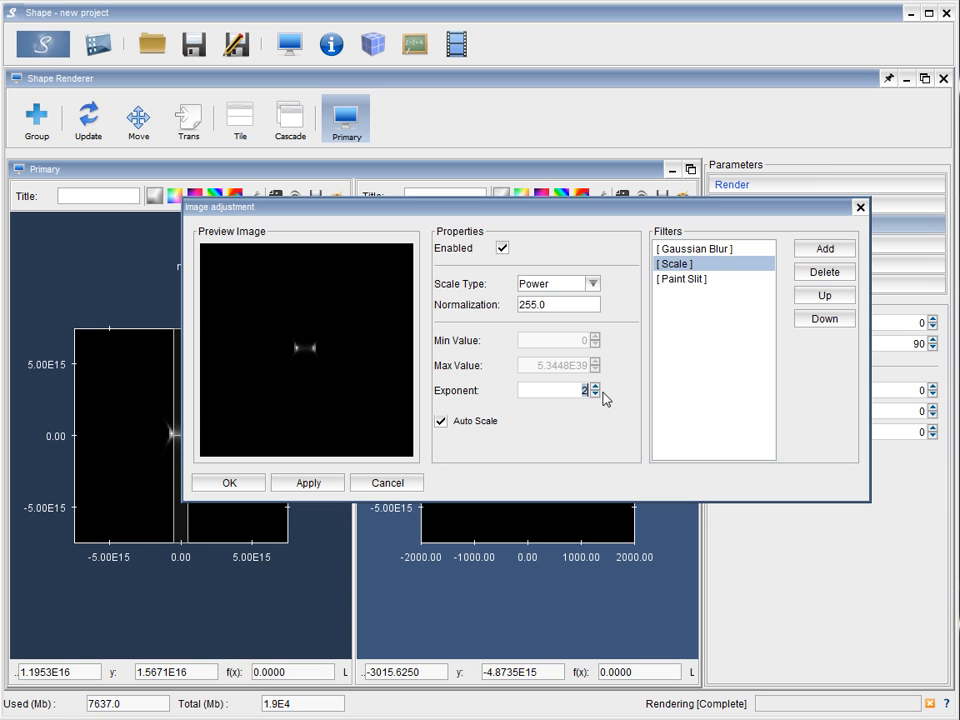
key("Return")
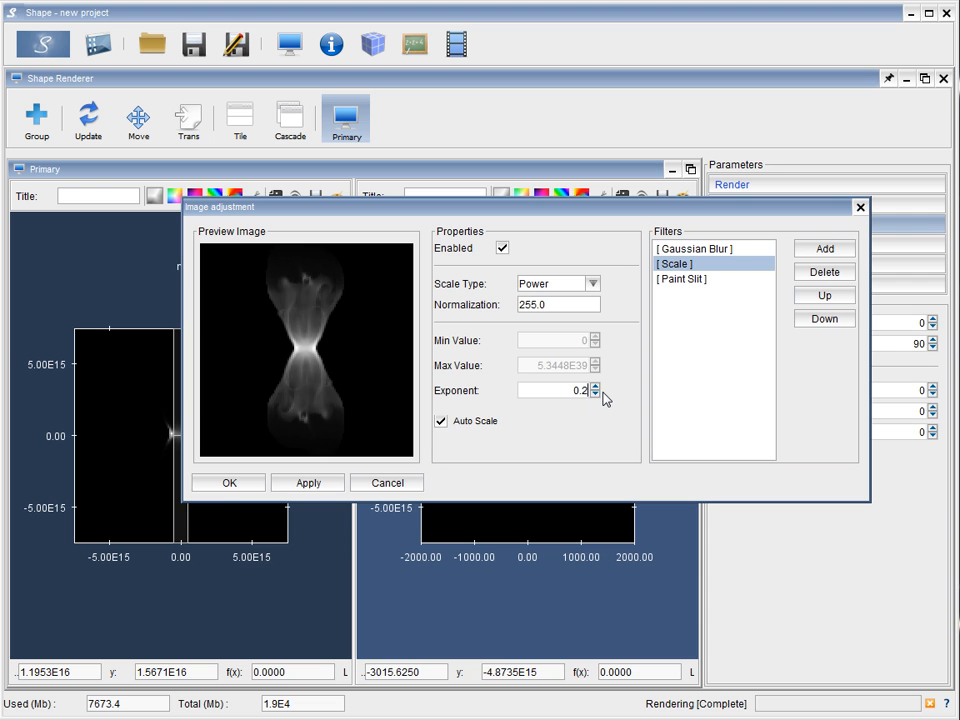
left_click(238, 485)
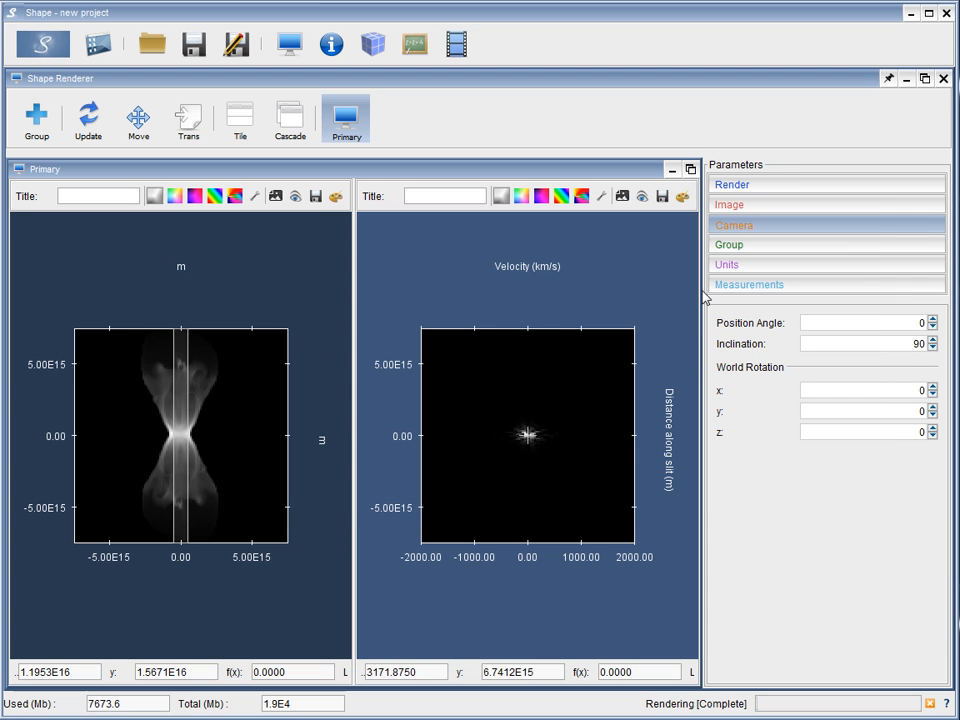
Change the position-velocity image's Scale filter to Power with an exponent of 0.25 and accept the adjustment
left_click(683, 196)
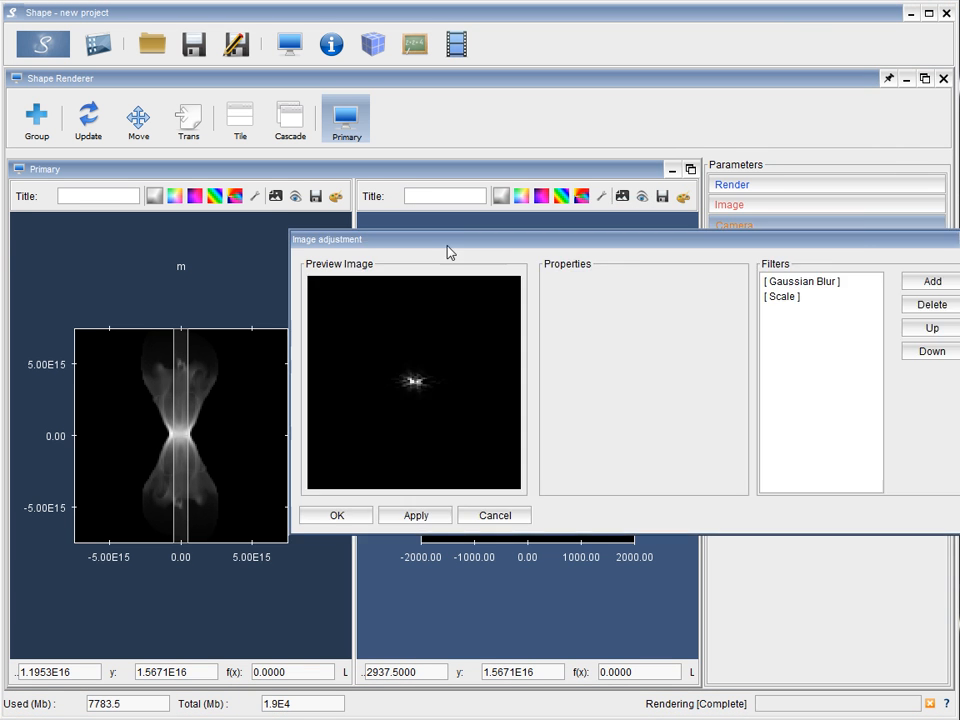
left_click(645, 305)
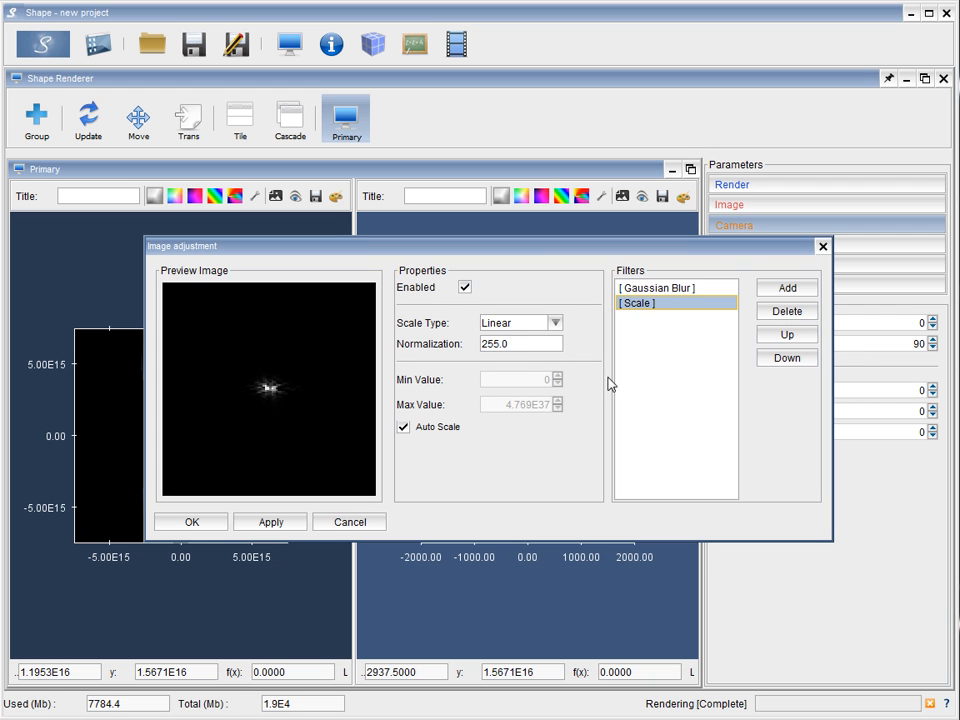
left_click(556, 323)
left_click(522, 430)
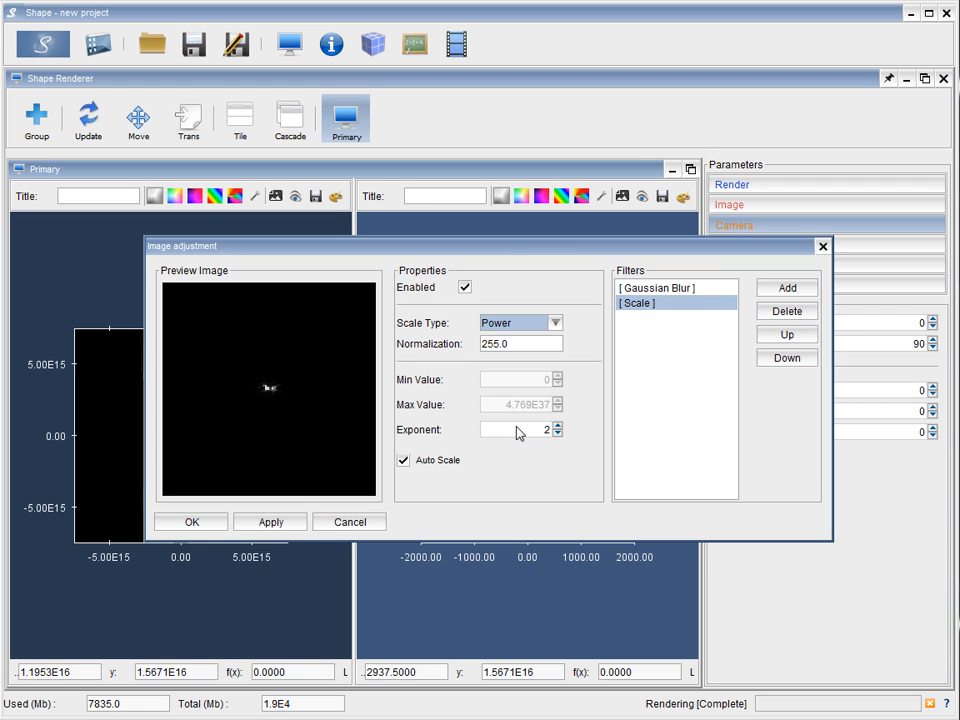
double_click(549, 430)
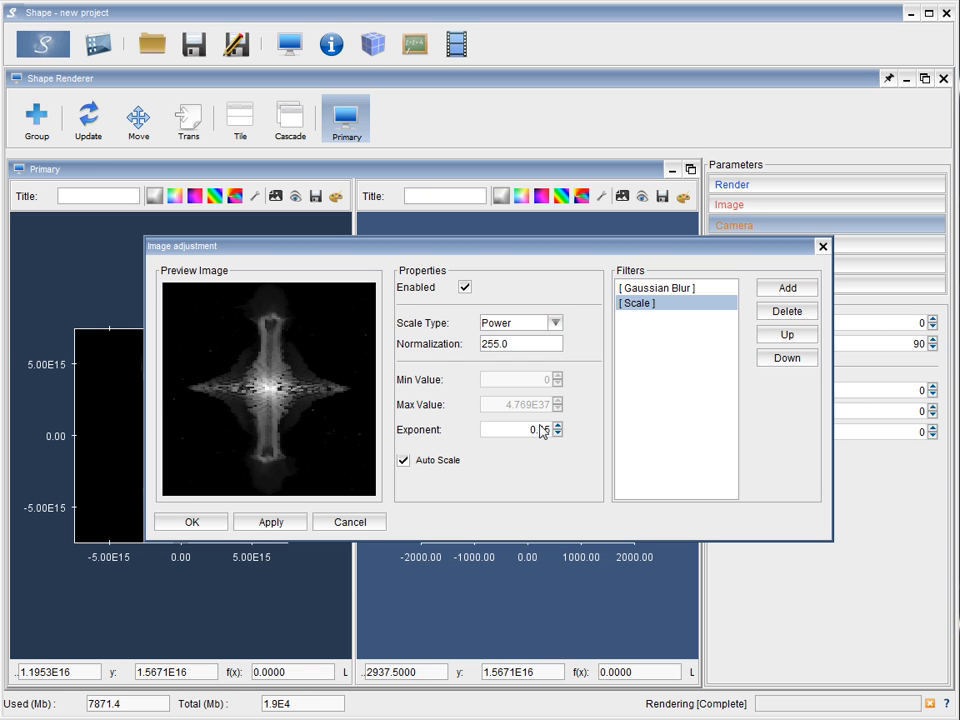
left_click_drag(541, 429, 552, 430)
left_click(558, 425)
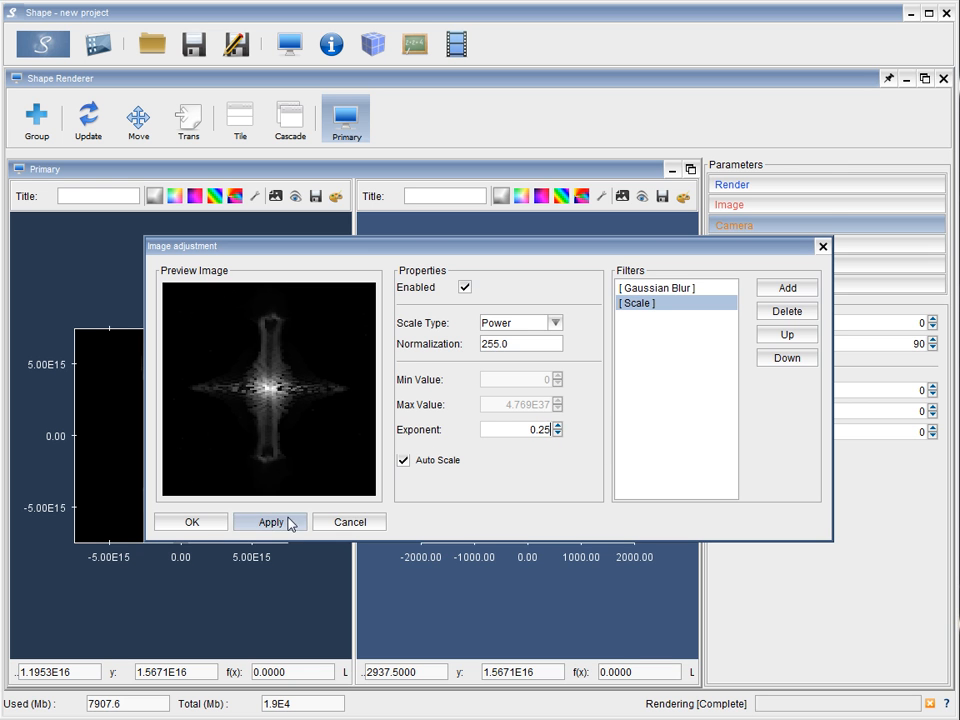
left_click(203, 521)
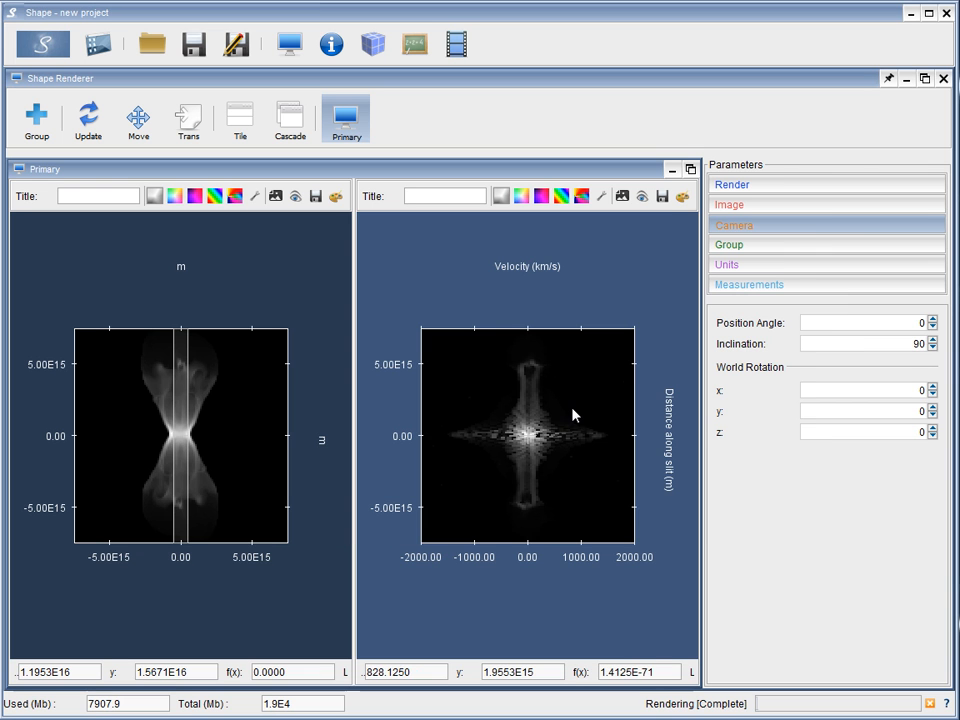
Switch both the spatial image and the position-velocity image from grayscale to the teal emission colour display
left_click(234, 195)
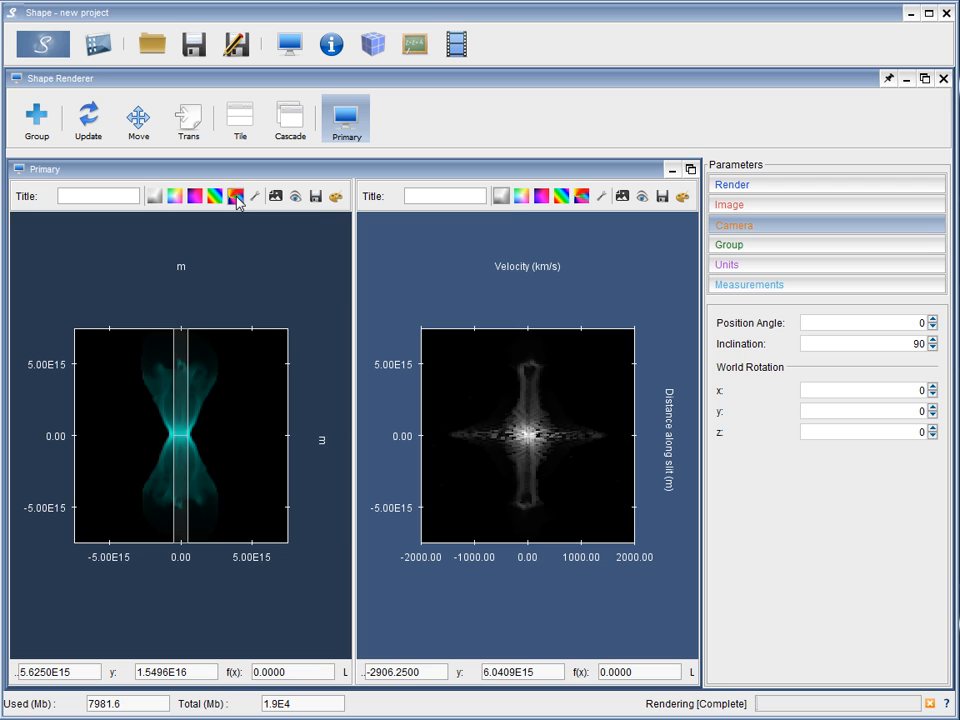
left_click(582, 196)
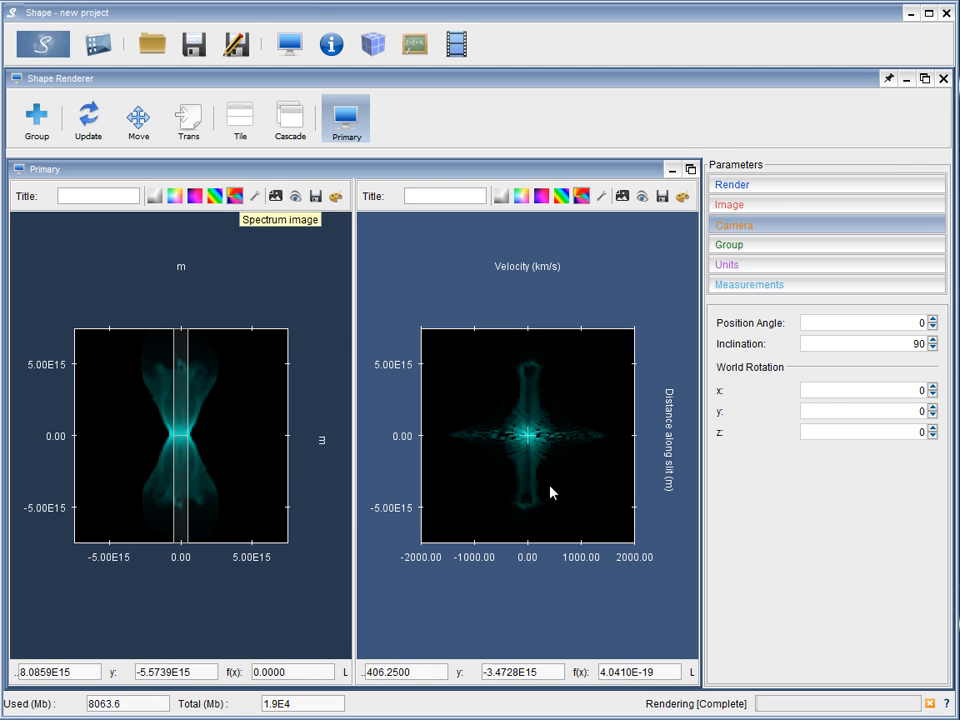
Set the camera inclination to 60 so the images re-render at the tilted view
left_click(857, 195)
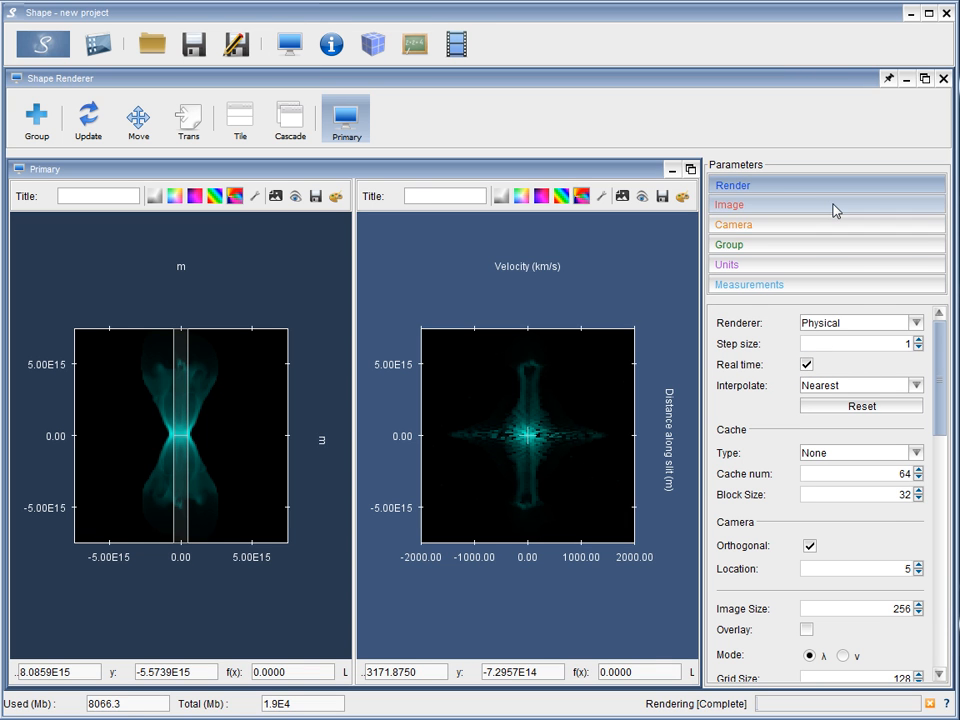
left_click(836, 228)
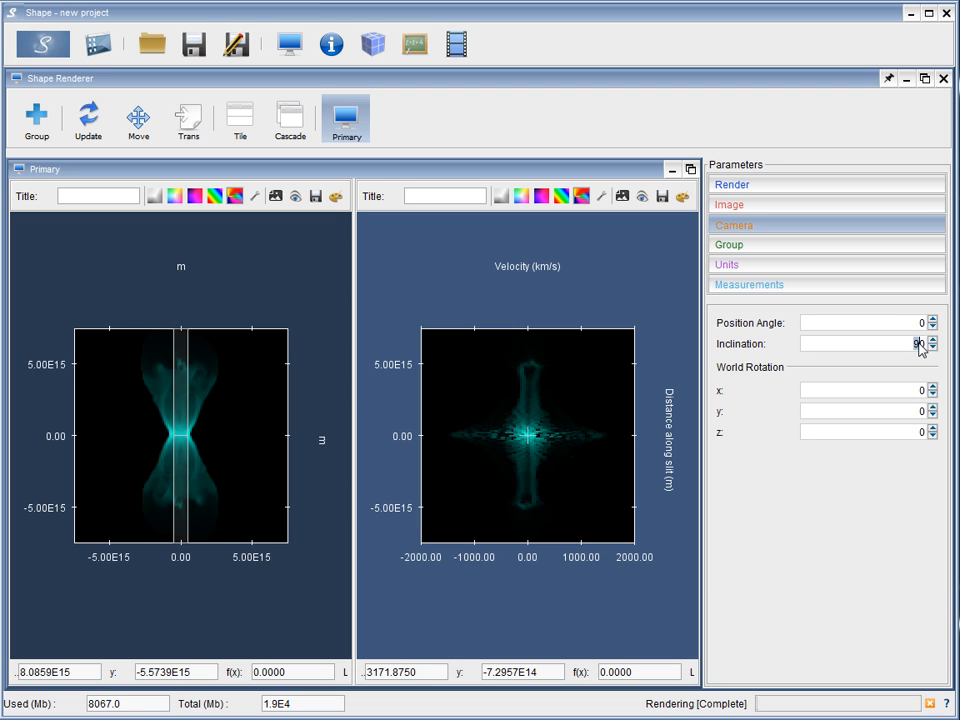
type("60")
key("Return")
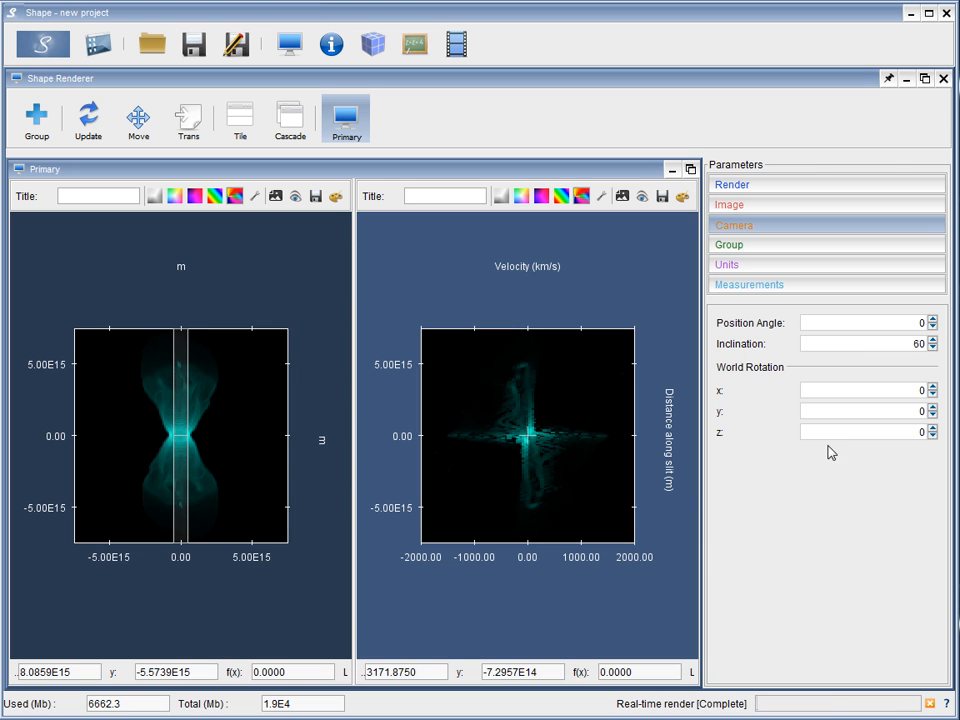
Open the animation module and check the inclination parameter's function, the number of frames and the end time
left_click(459, 47)
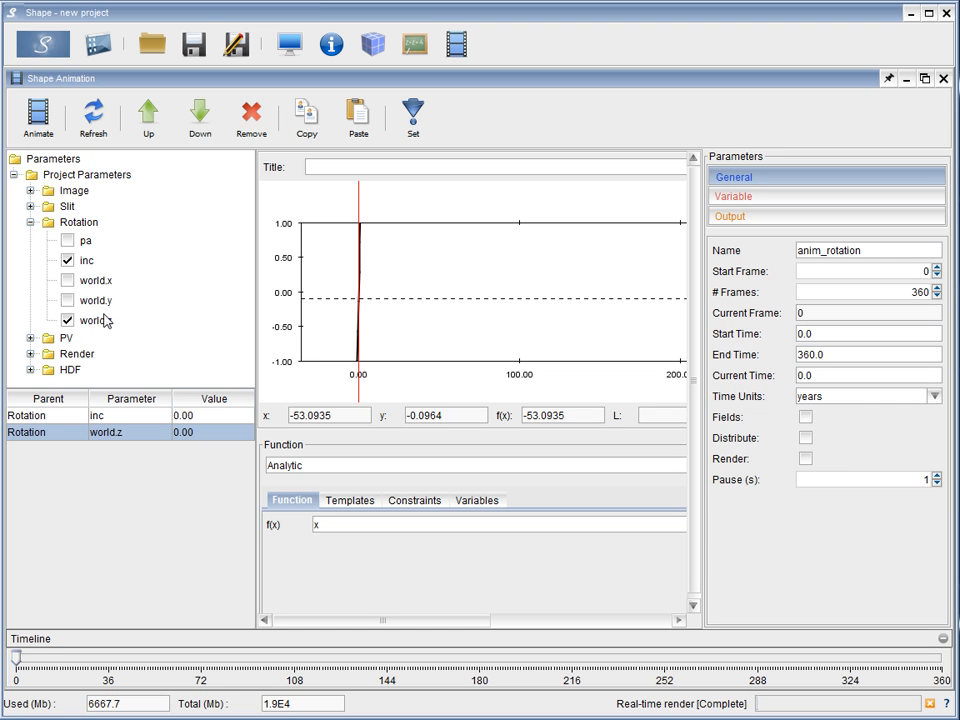
left_click(42, 418)
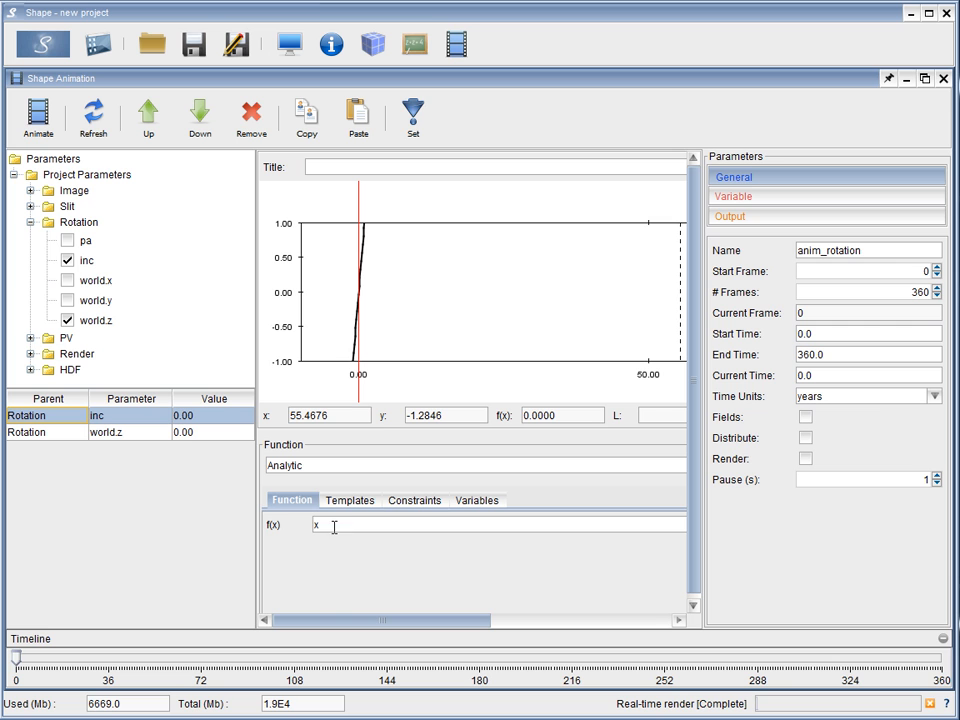
left_click_drag(323, 523, 302, 531)
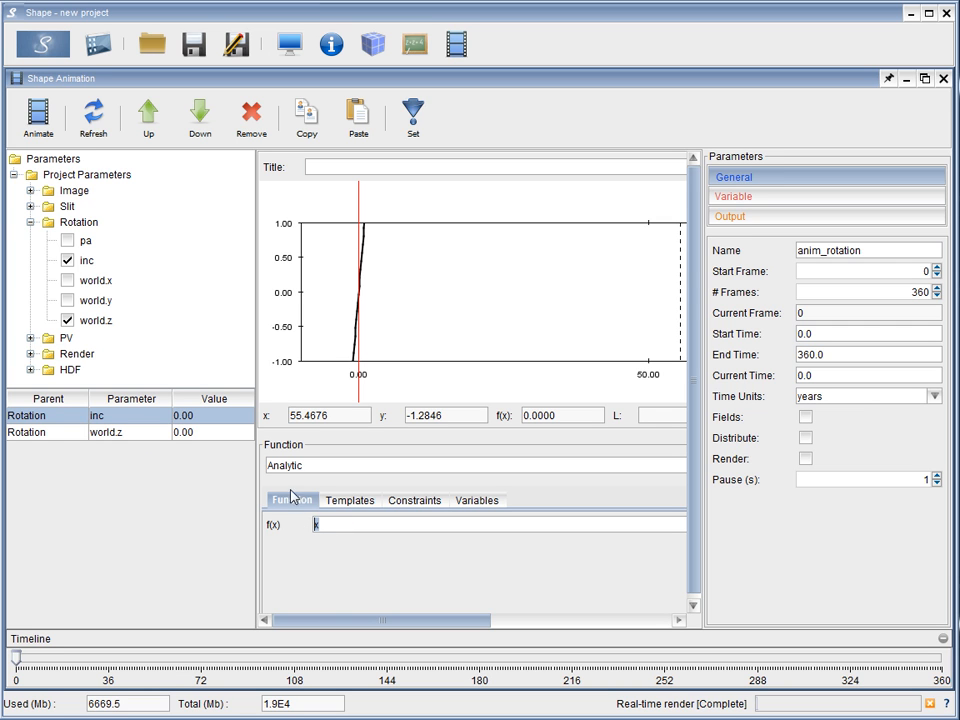
left_click(322, 524)
double_click(918, 292)
left_click_drag(834, 355, 791, 355)
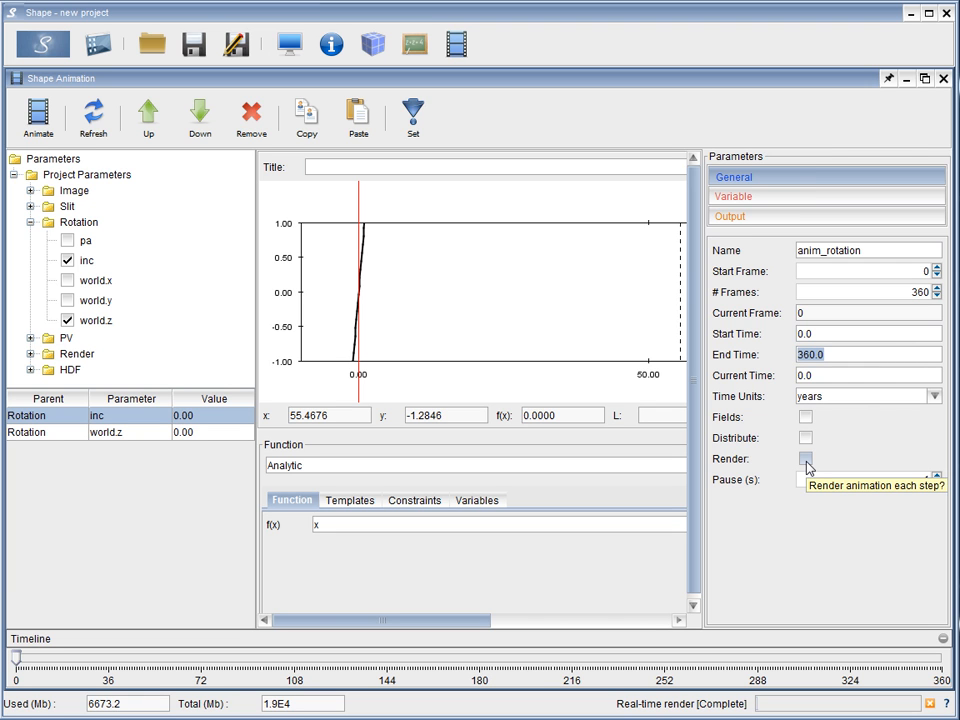
Review the animation's variable and output settings, toggling the 2D Images output off and back on
left_click(811, 201)
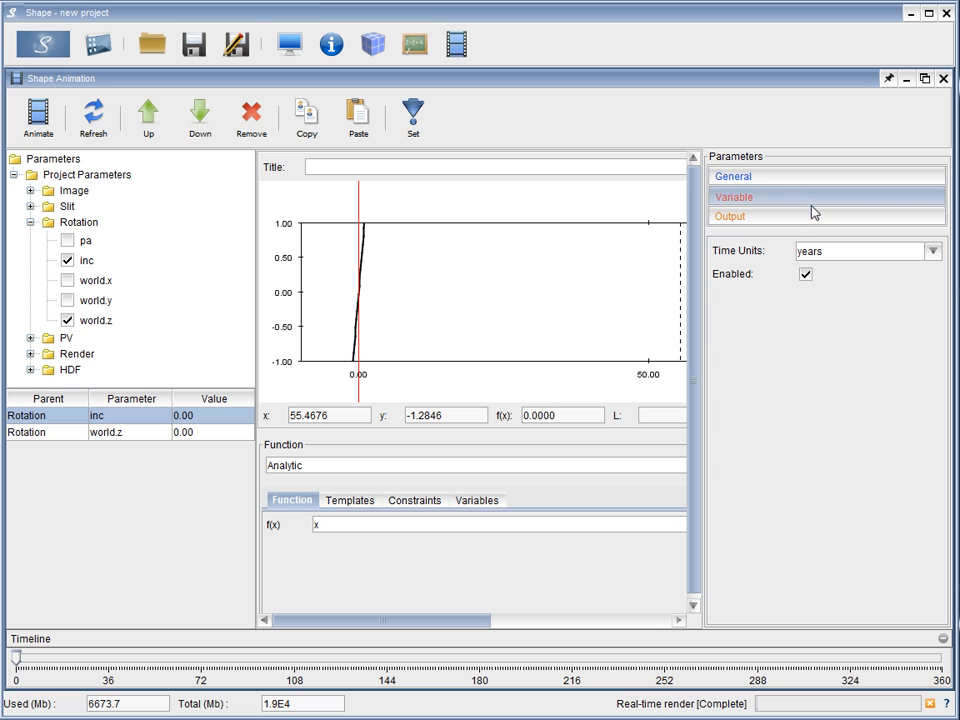
left_click(812, 216)
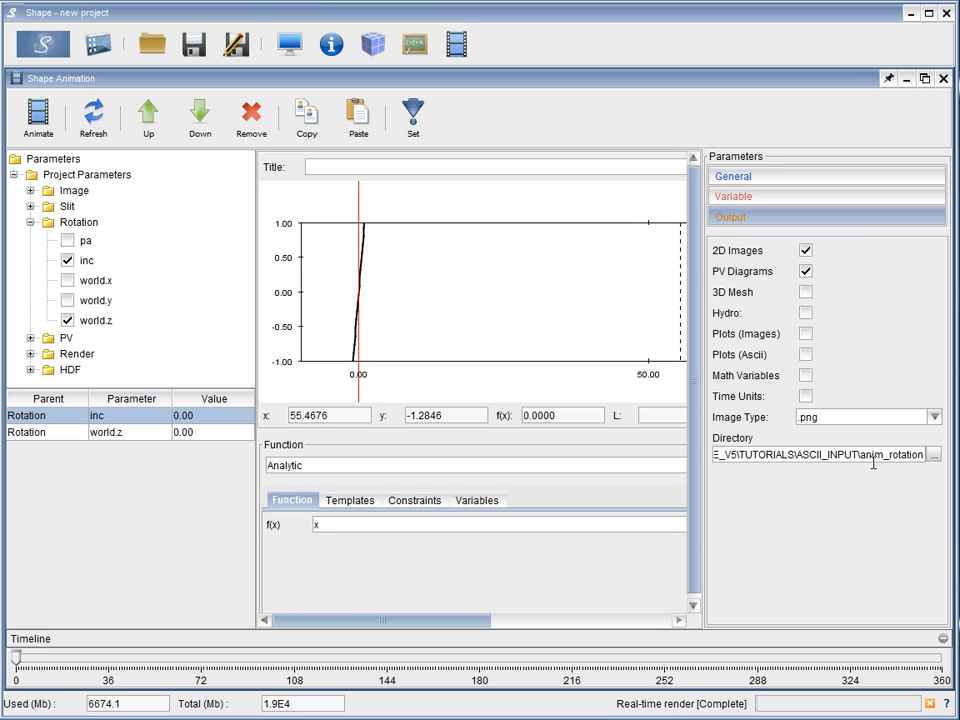
left_click(806, 250)
left_click(806, 250)
Start the rotation animation and bring up the renderer to watch the images while they are computed
left_click(40, 117)
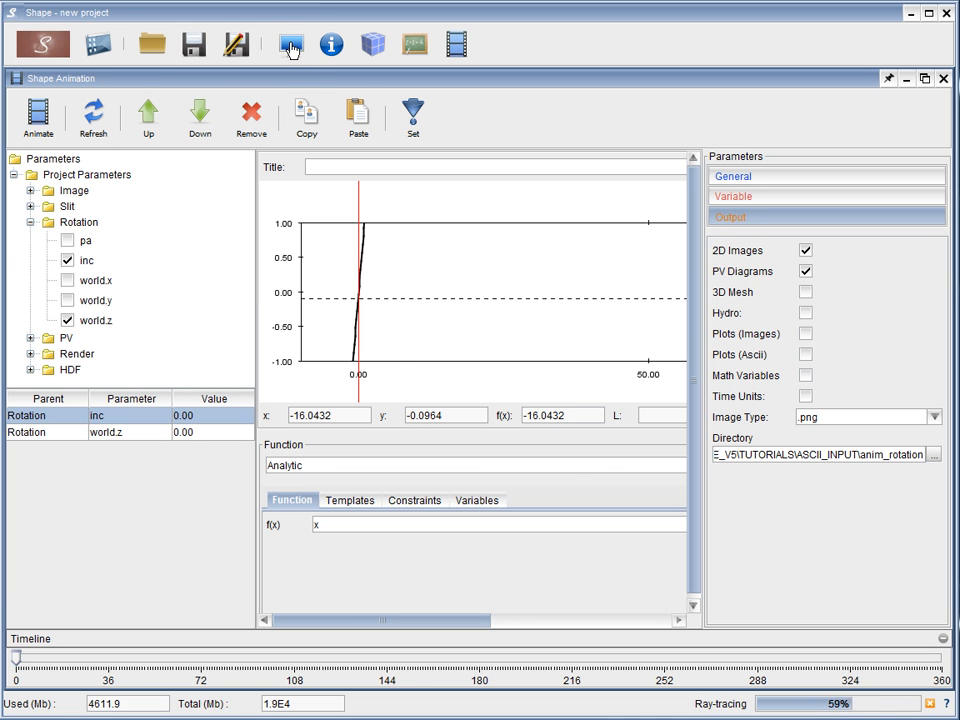
left_click(291, 50)
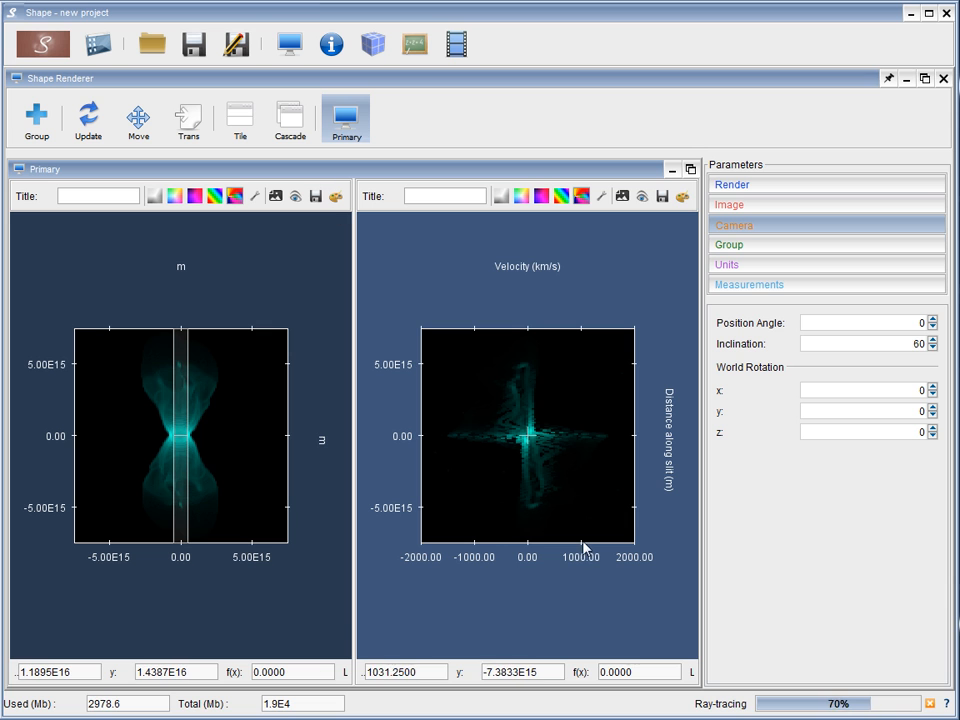